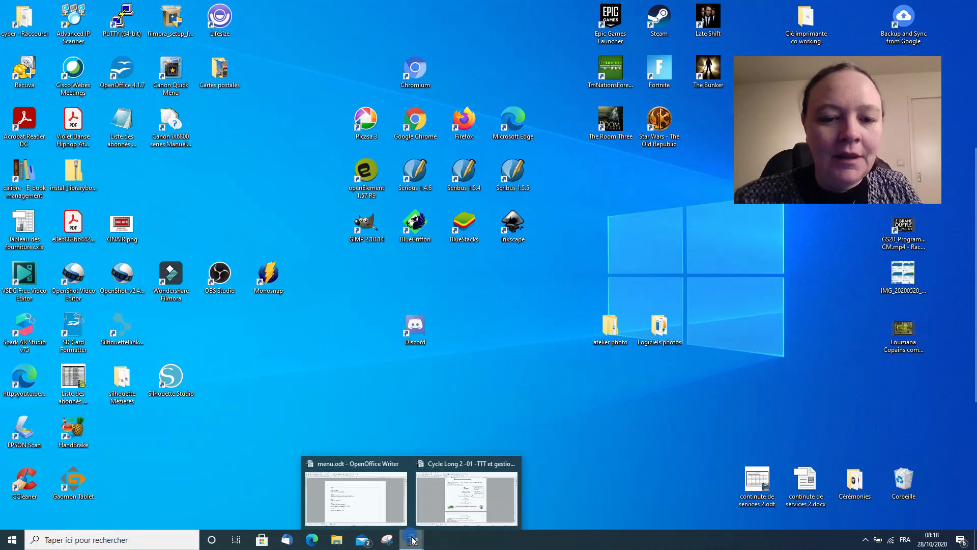
- Bring up menu.odt, then consult the menu formatting instructions in the Cycle Long 2 course document
click(367, 475)
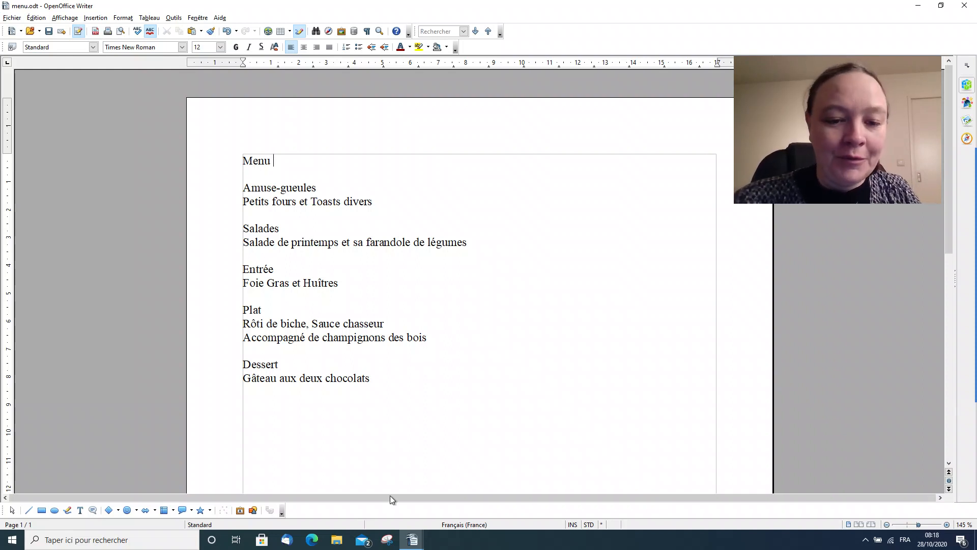
click(411, 541)
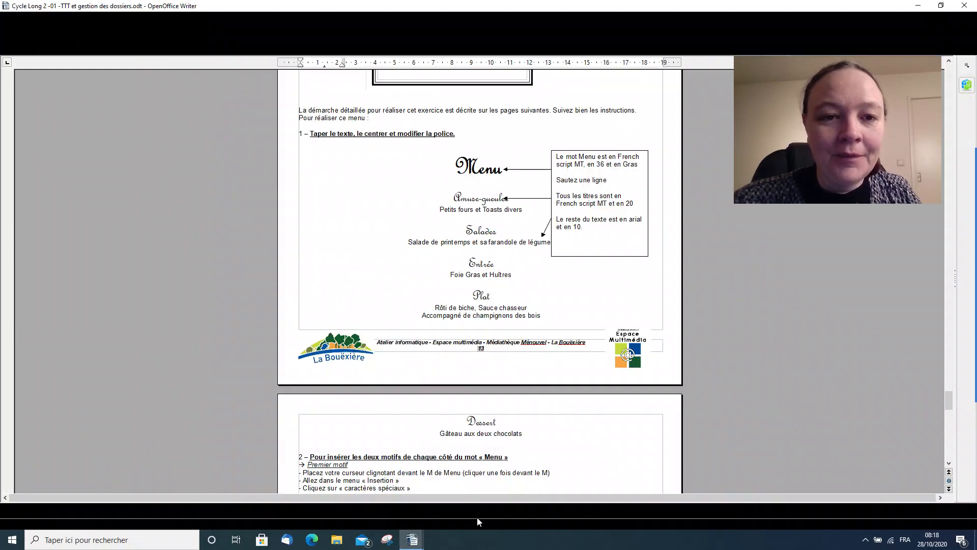
click(473, 511)
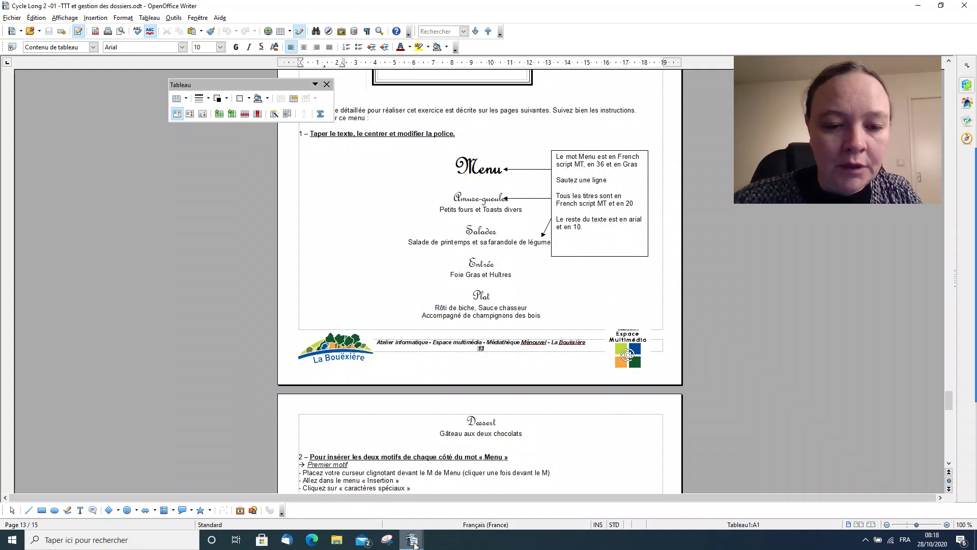
- Switch back to menu.odt and centre all of its text, from the Menu title to the dessert line
mouse_move(414, 543)
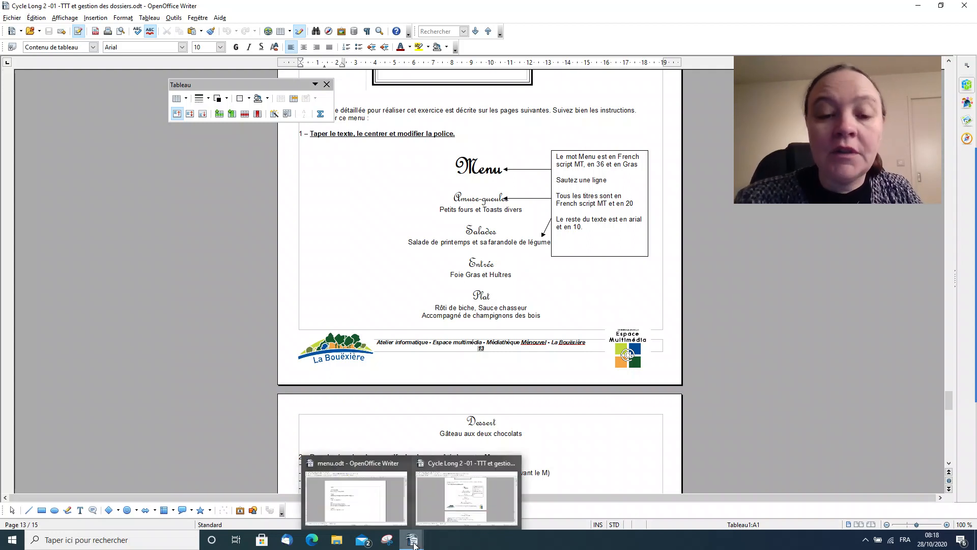
click(376, 511)
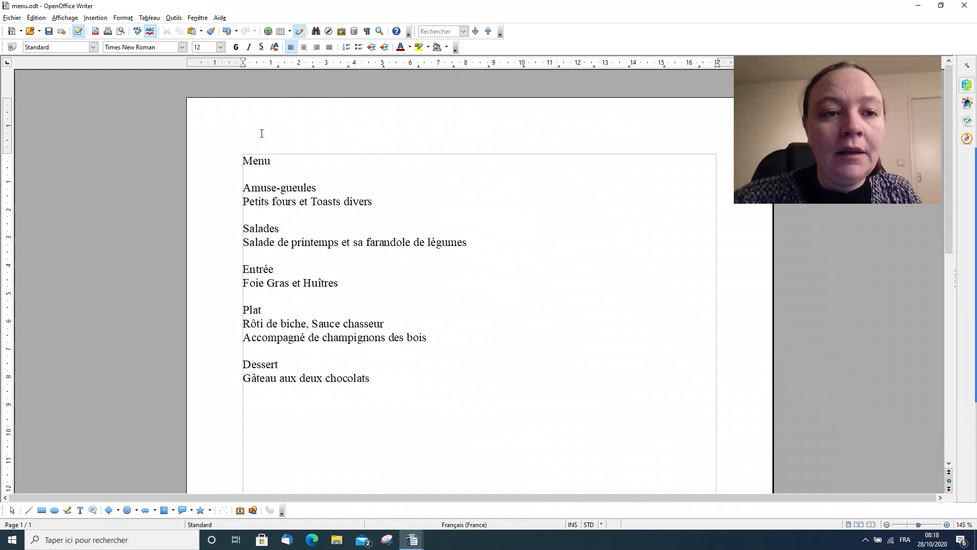
drag(271, 162, 243, 161)
click(245, 161)
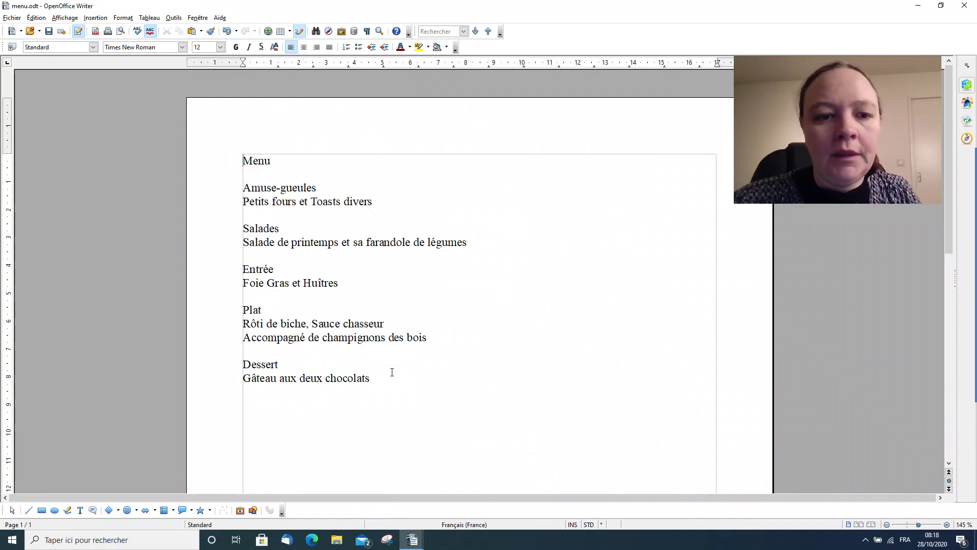
drag(384, 384, 244, 148)
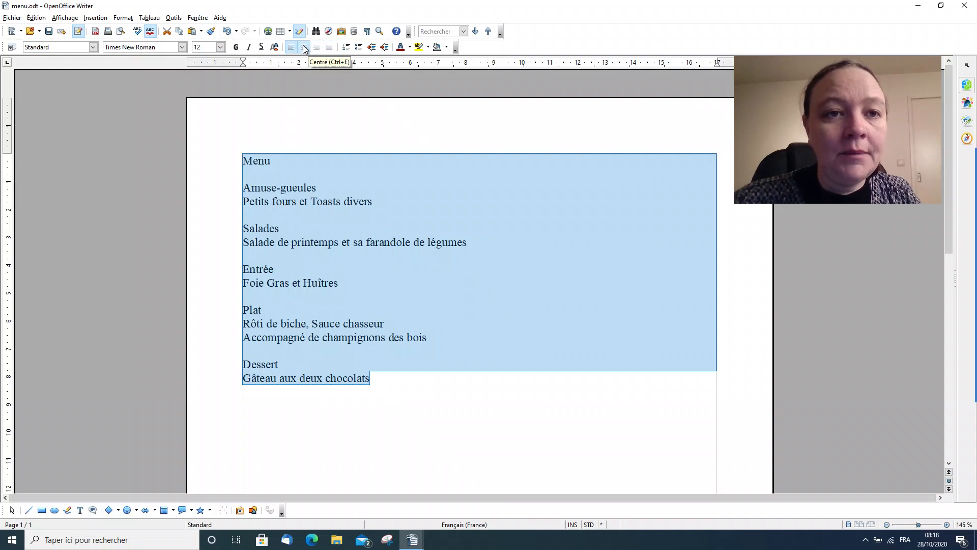
click(957, 317)
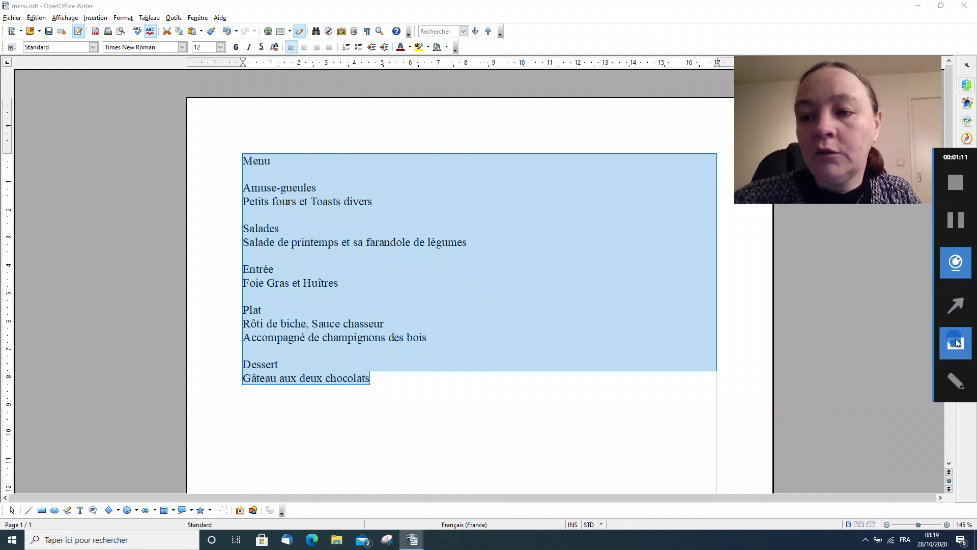
drag(283, 36, 328, 59)
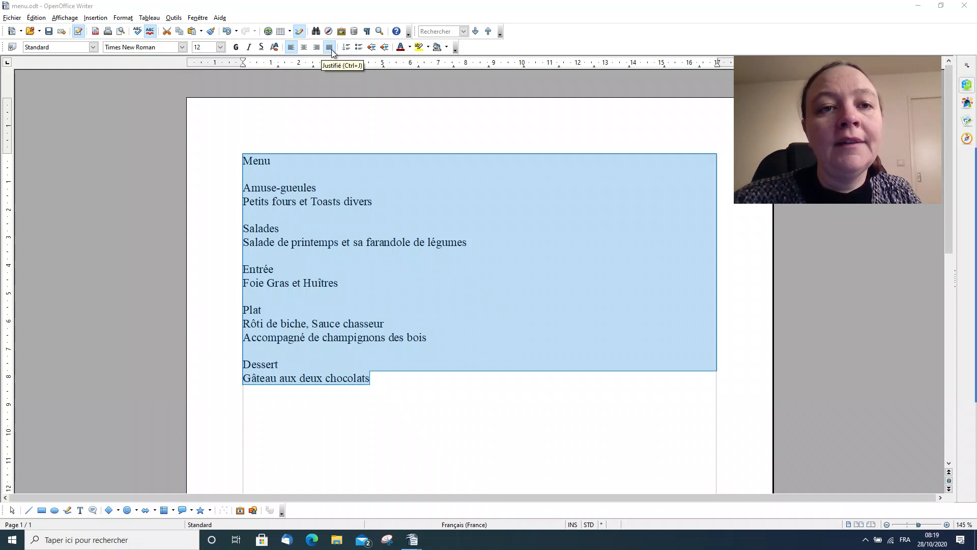
click(304, 47)
click(367, 132)
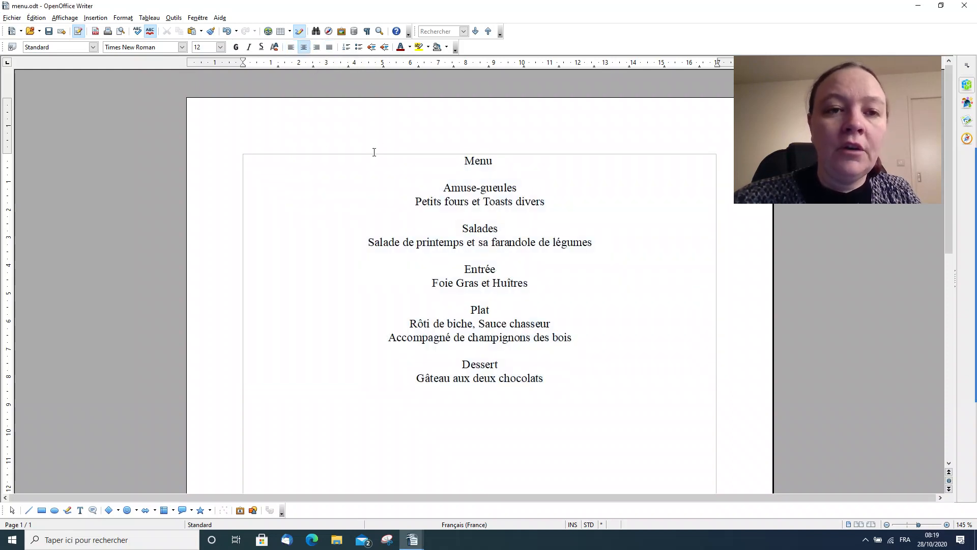
- Change the font of the title word Menu to French Script MT
drag(508, 161, 454, 159)
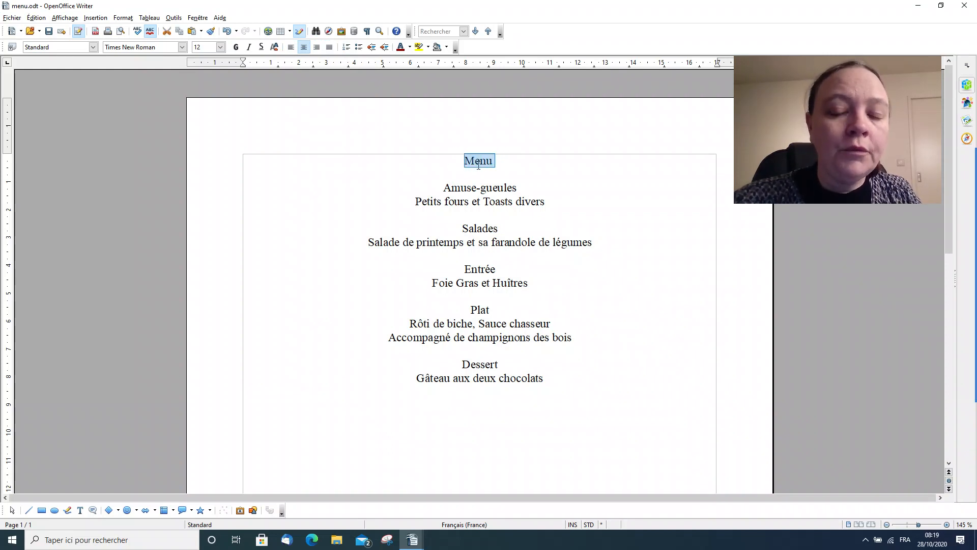
click(182, 47)
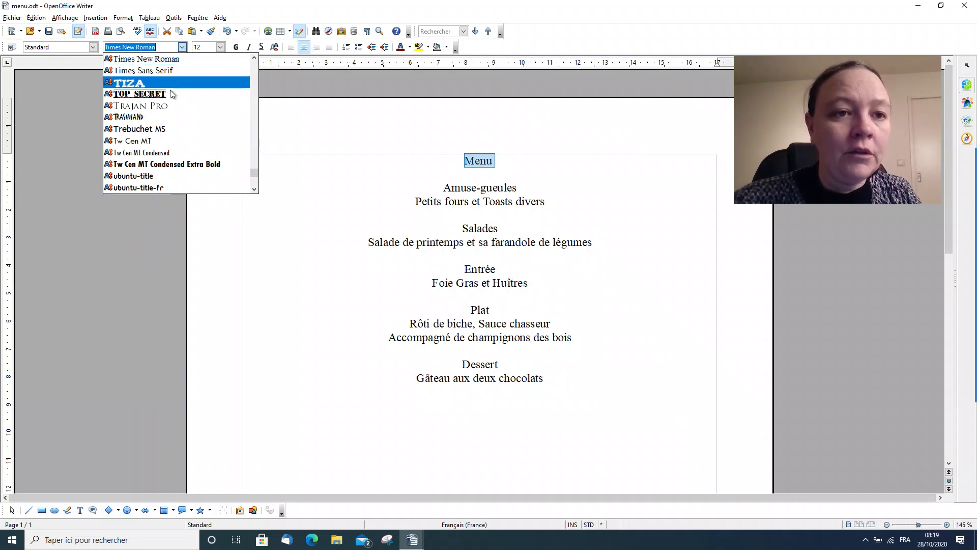
drag(254, 178, 253, 105)
scroll(166, 133, down, 2)
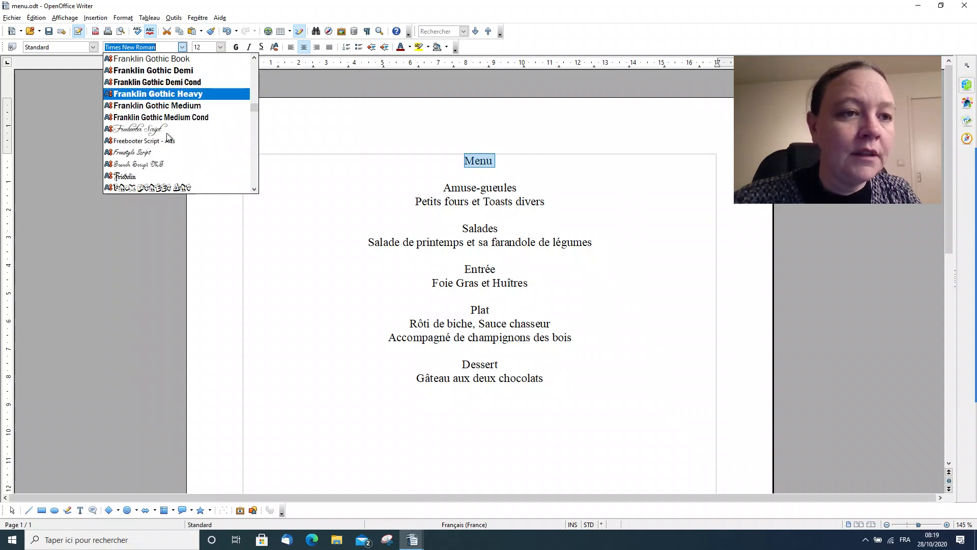
click(145, 164)
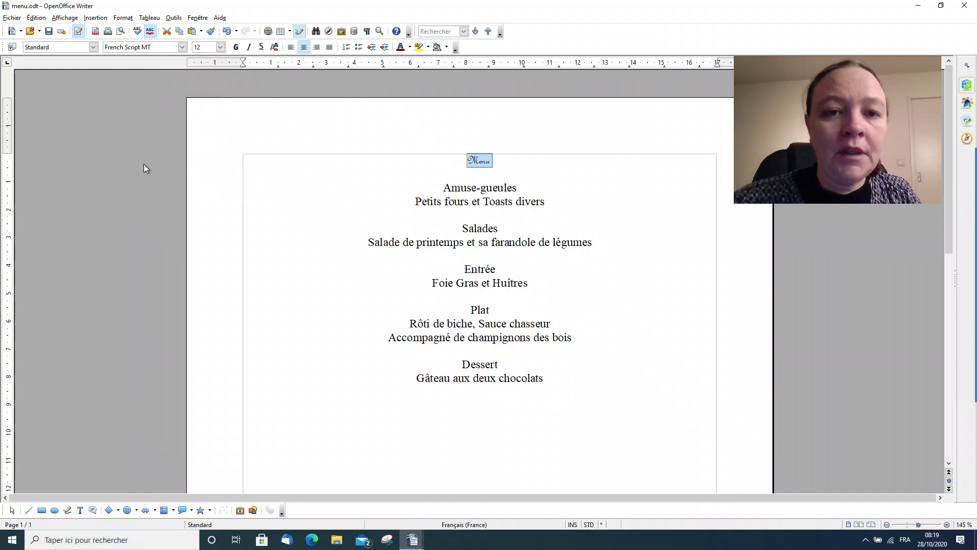
- Set the Menu title to size 36 and make it bold
click(221, 47)
scroll(206, 114, down, 1)
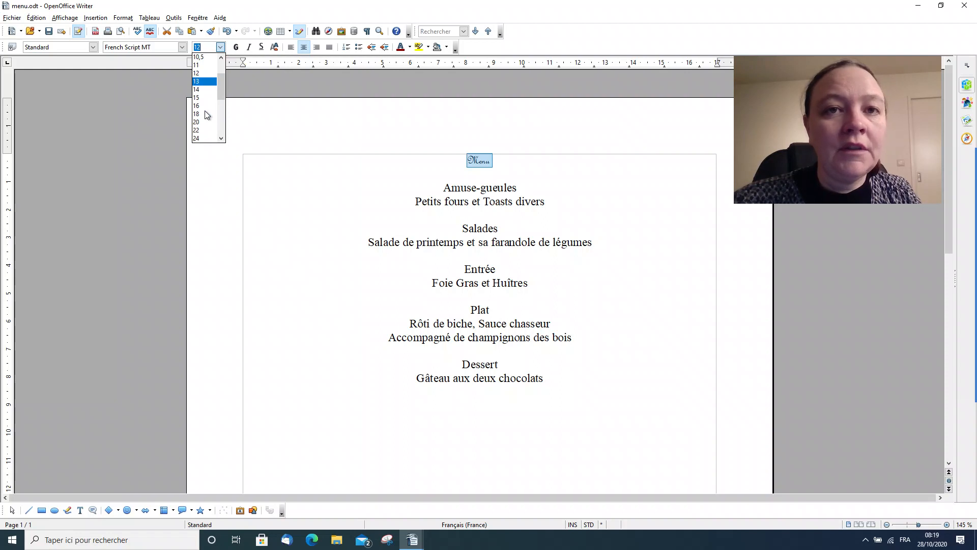
scroll(206, 114, down, 2)
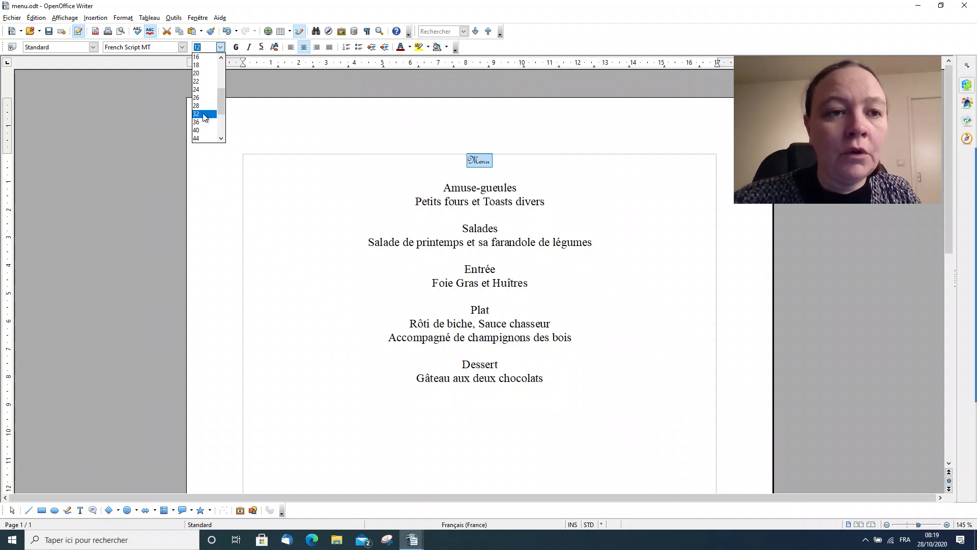
click(203, 122)
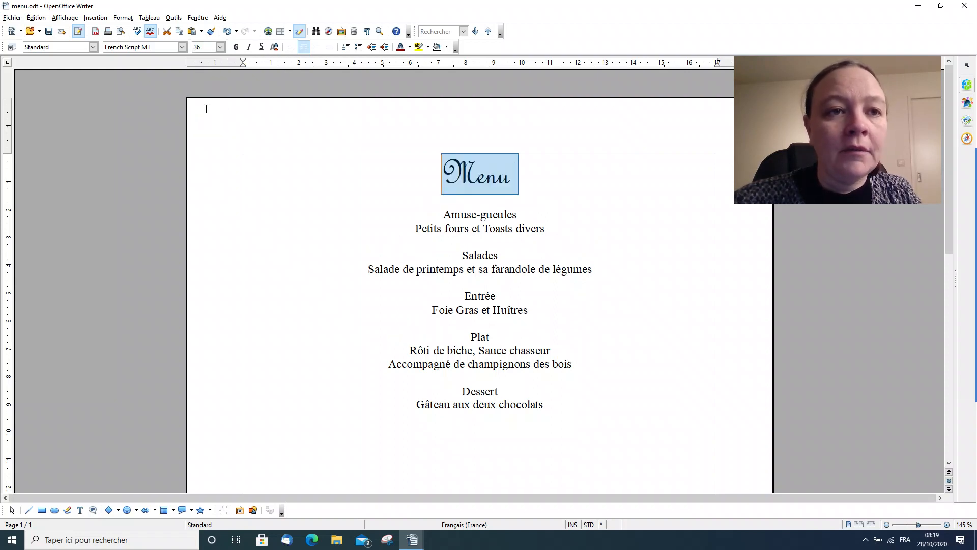
click(235, 47)
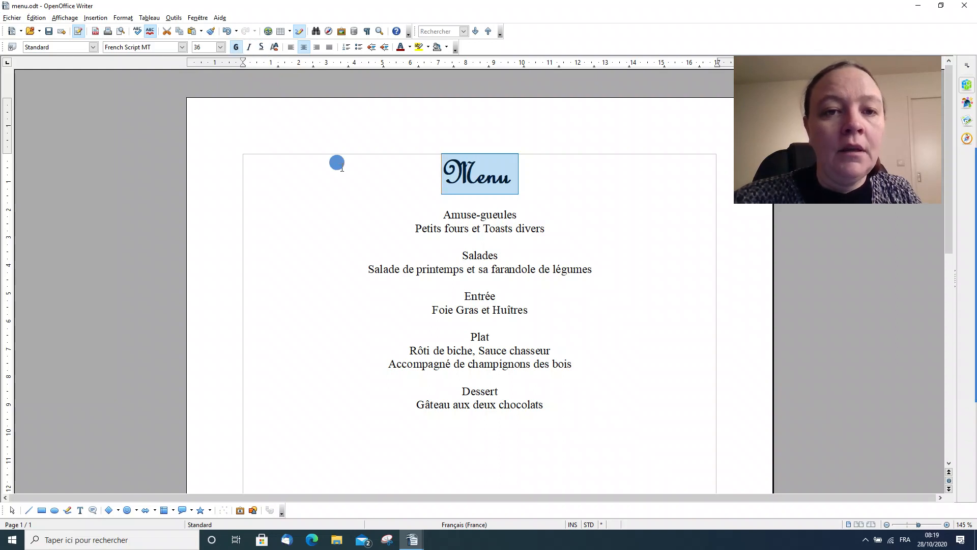
click(337, 163)
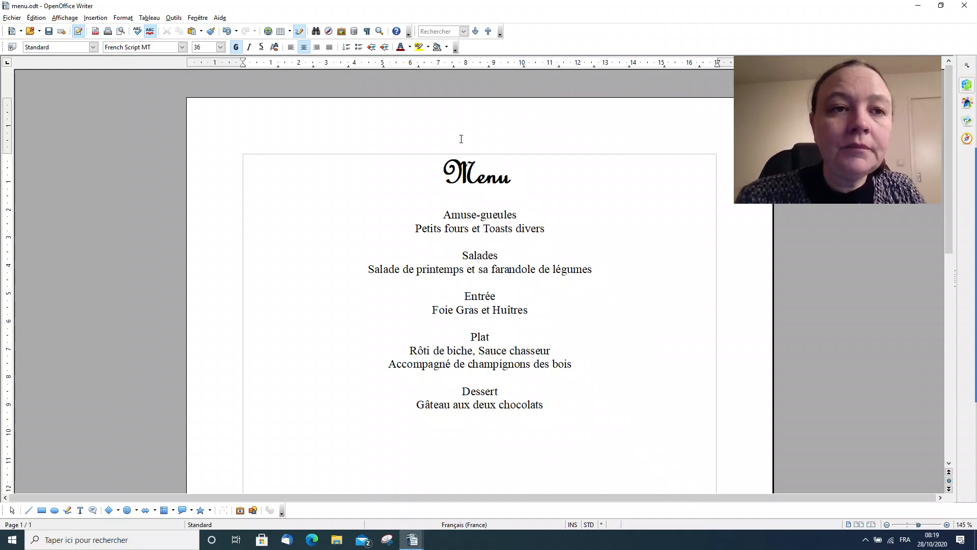
- Change the font of the Amuse-gueules heading to French Script MT
click(441, 212)
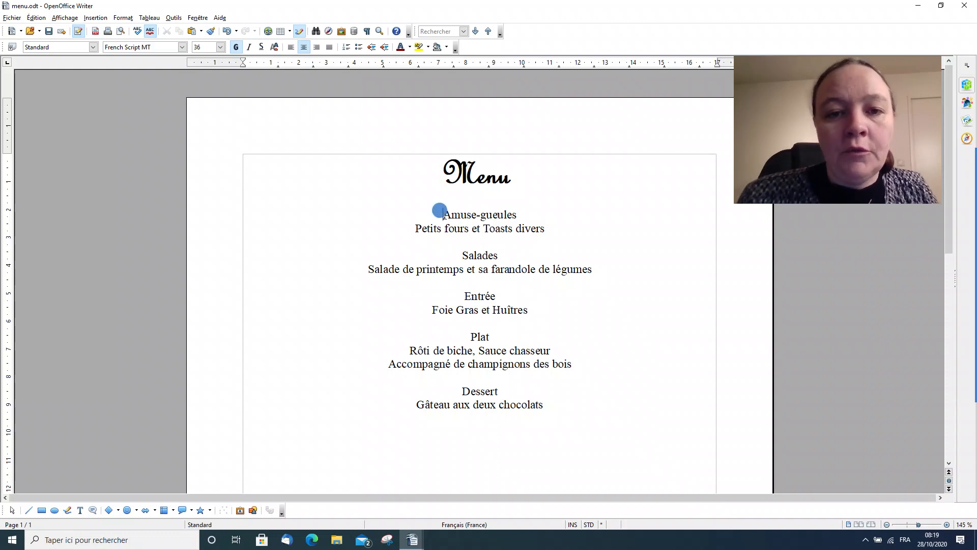
drag(524, 214, 434, 212)
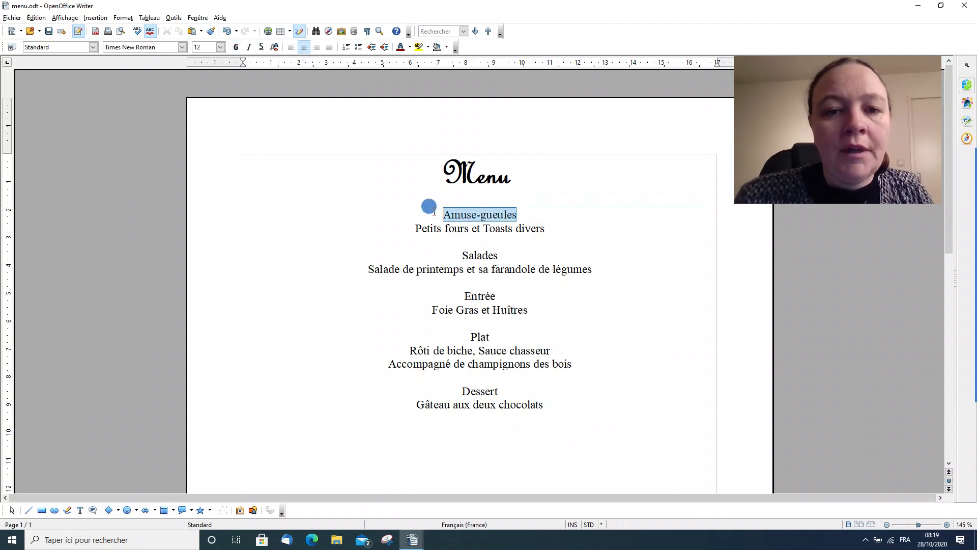
click(181, 47)
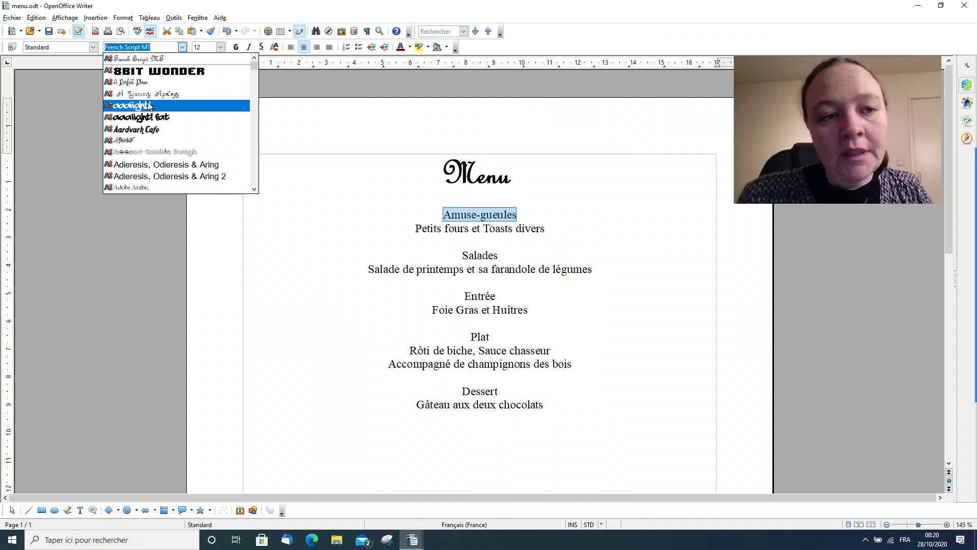
click(127, 61)
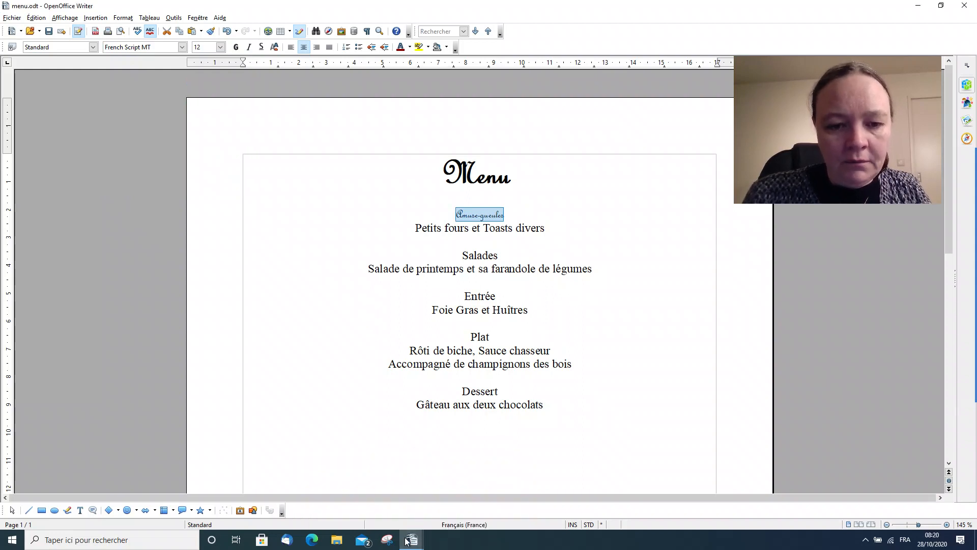
- Check the heading size in the course document's instructions, and set the Amuse-gueules heading in menu.odt to size 20
click(444, 513)
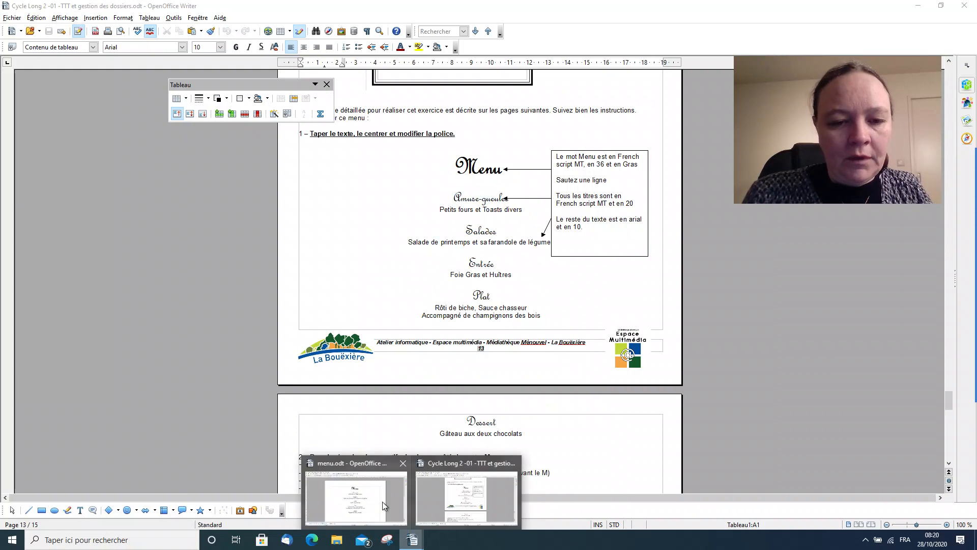
click(354, 496)
click(221, 47)
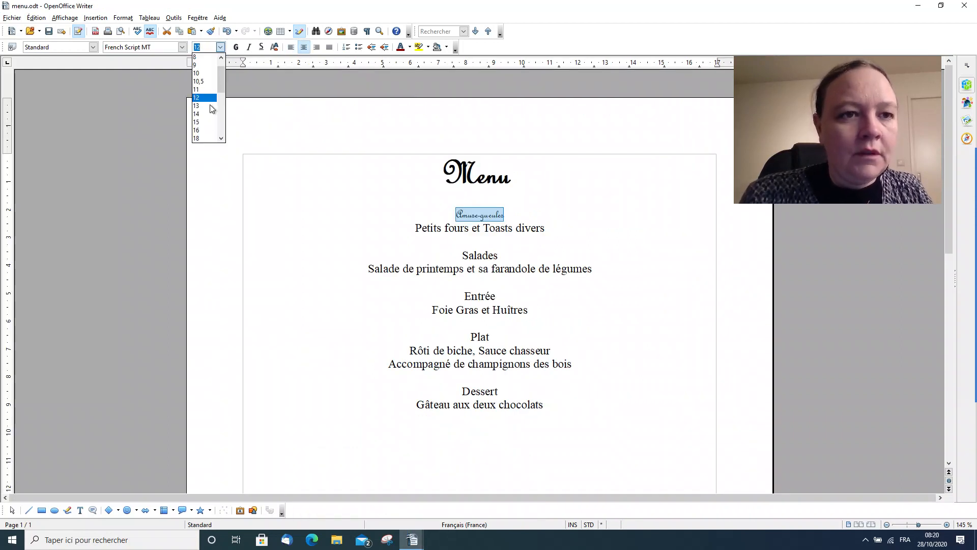
scroll(205, 130, down, 1)
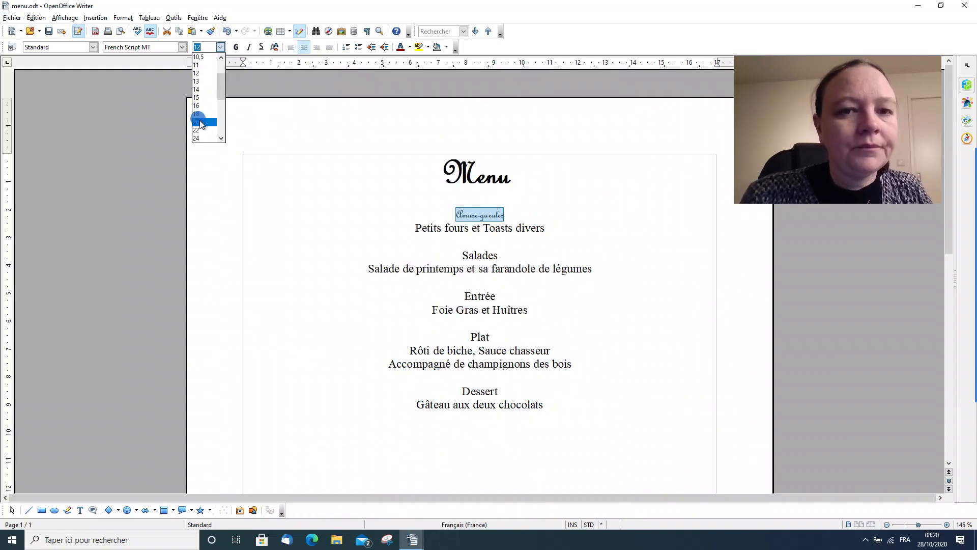
click(201, 122)
click(503, 238)
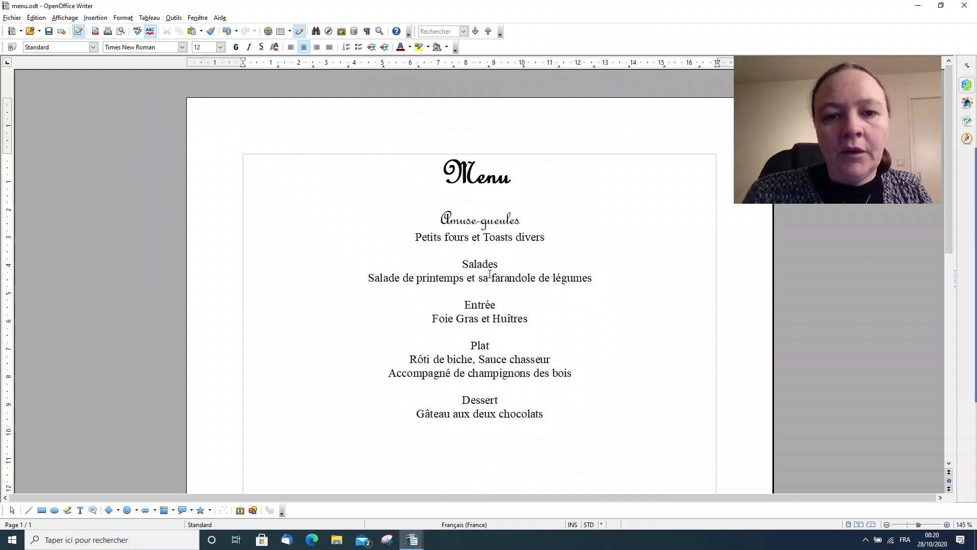
- Select the headings Salades, Entrée, Plat and Dessert together and change their font to French Script MT
drag(462, 266, 500, 264)
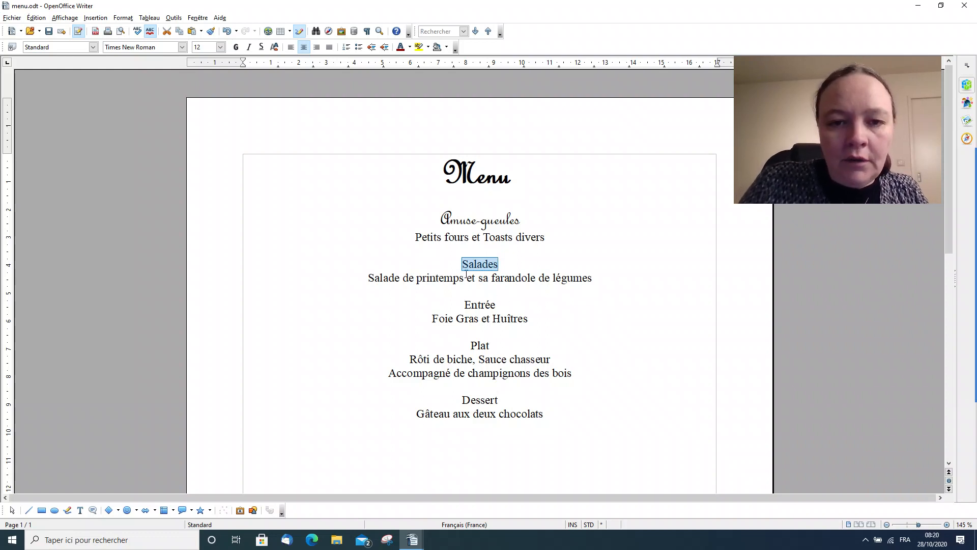
click(506, 260)
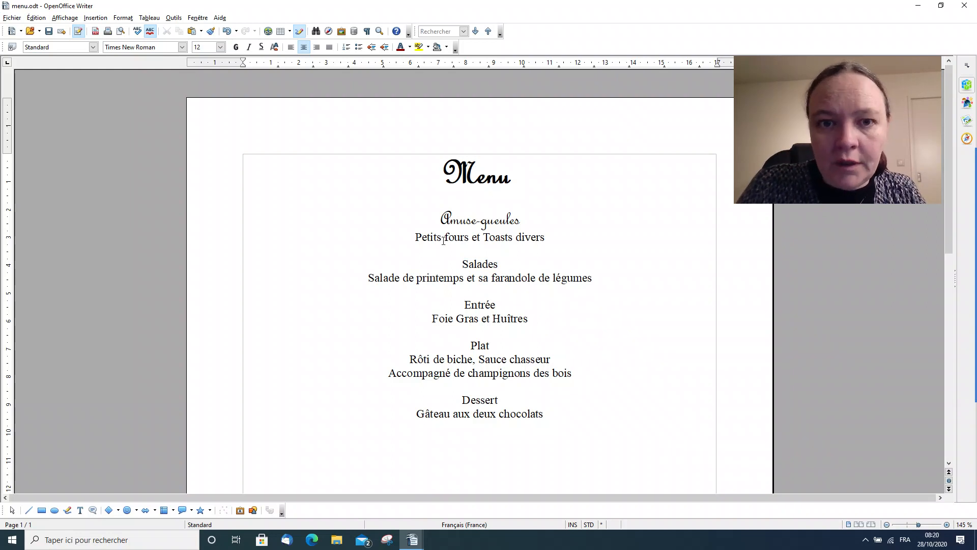
drag(455, 262, 500, 264)
drag(495, 309, 458, 305)
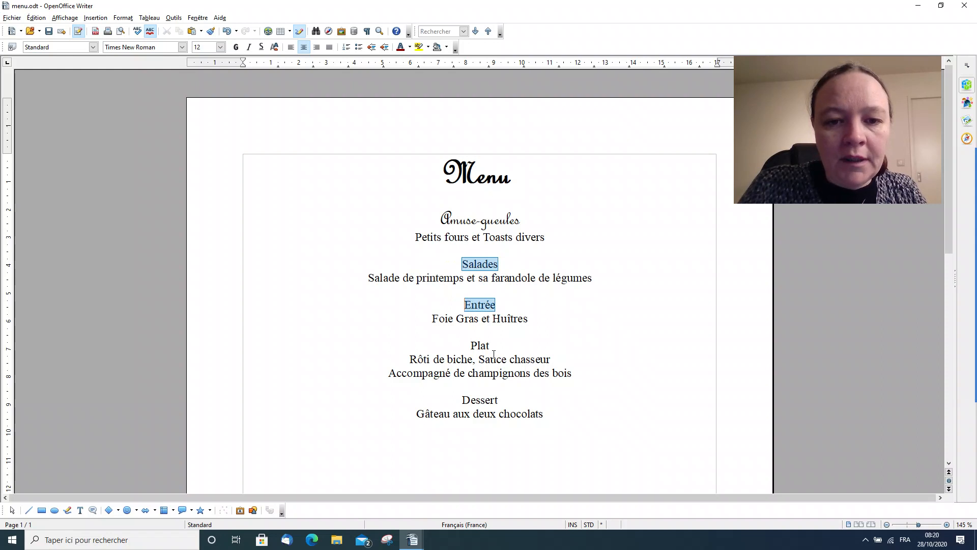
drag(480, 342, 471, 344)
drag(500, 400, 451, 400)
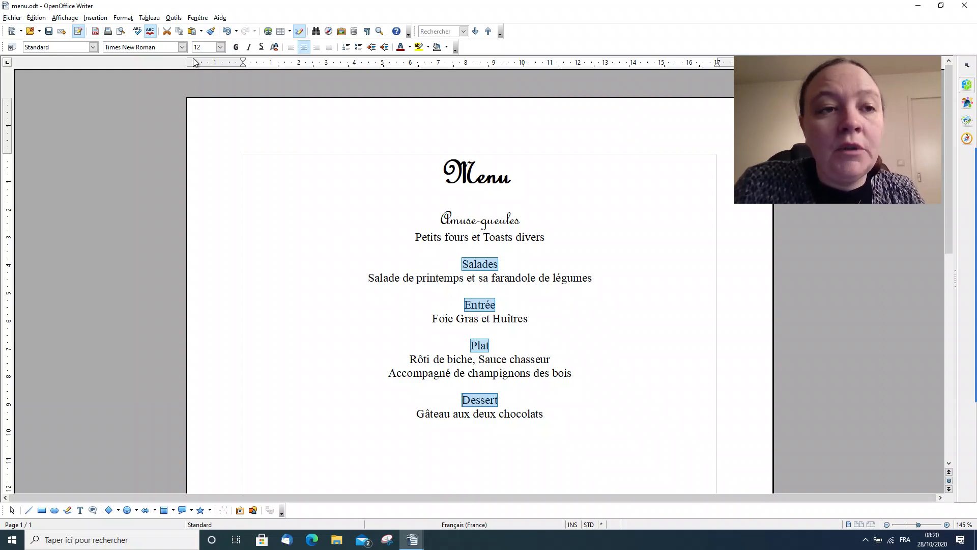
click(181, 47)
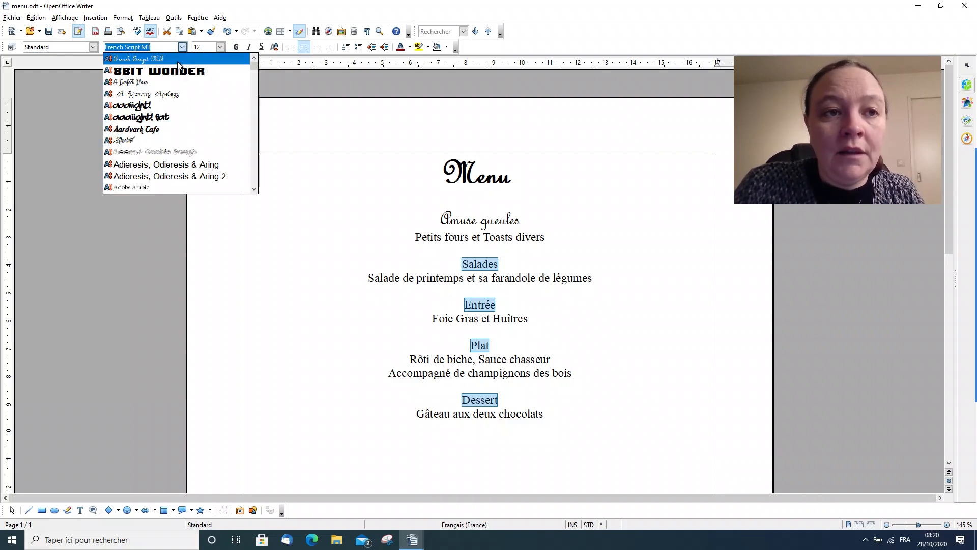
click(177, 60)
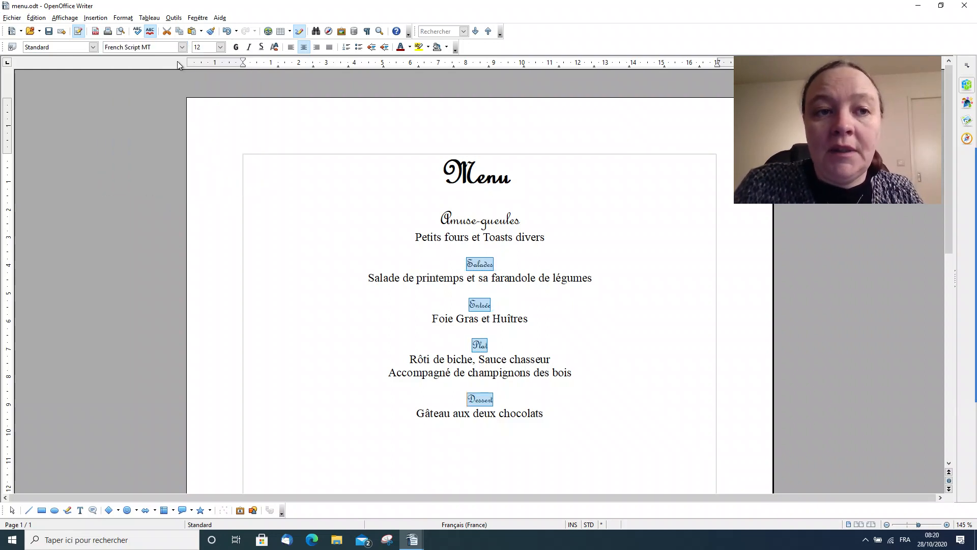
- Set the font size of the four selected headings to 20
click(220, 47)
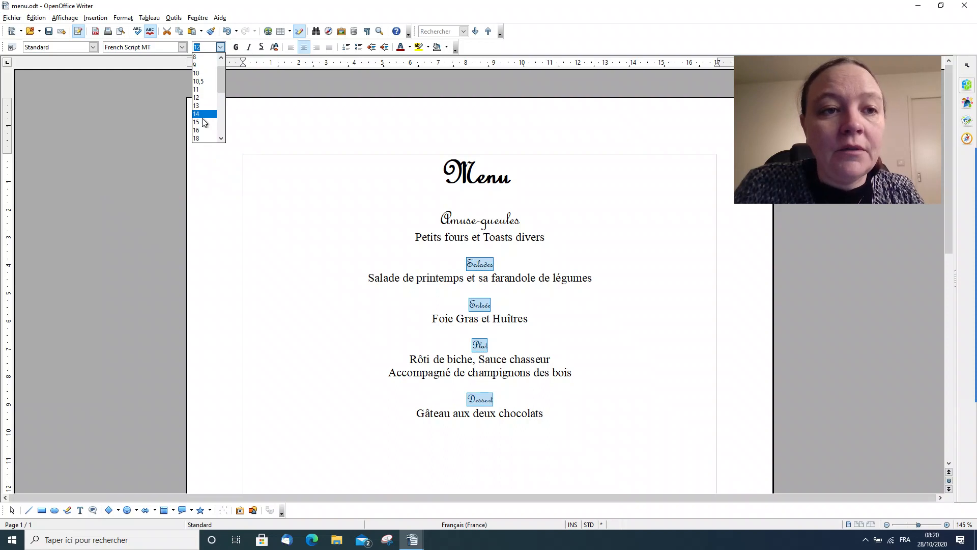
scroll(198, 127, down, 1)
click(198, 122)
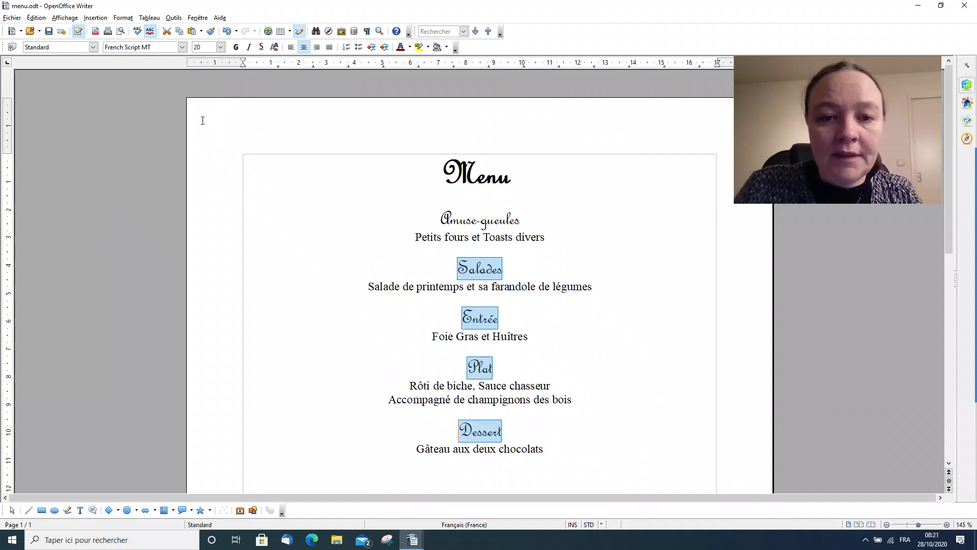
- Select the dish lines under all five headings together in the menu and change their font to Arial
click(342, 242)
scroll(341, 240, down, 3)
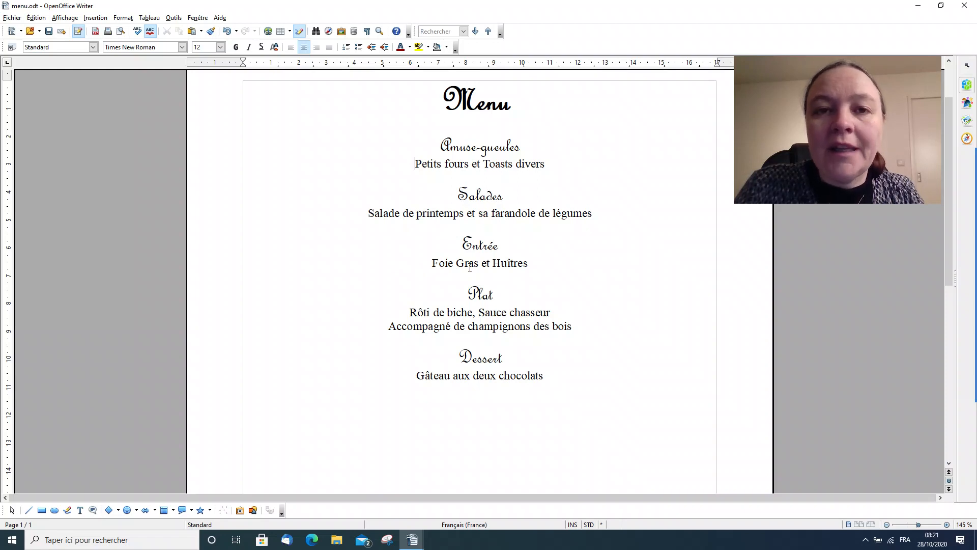
drag(543, 162, 413, 159)
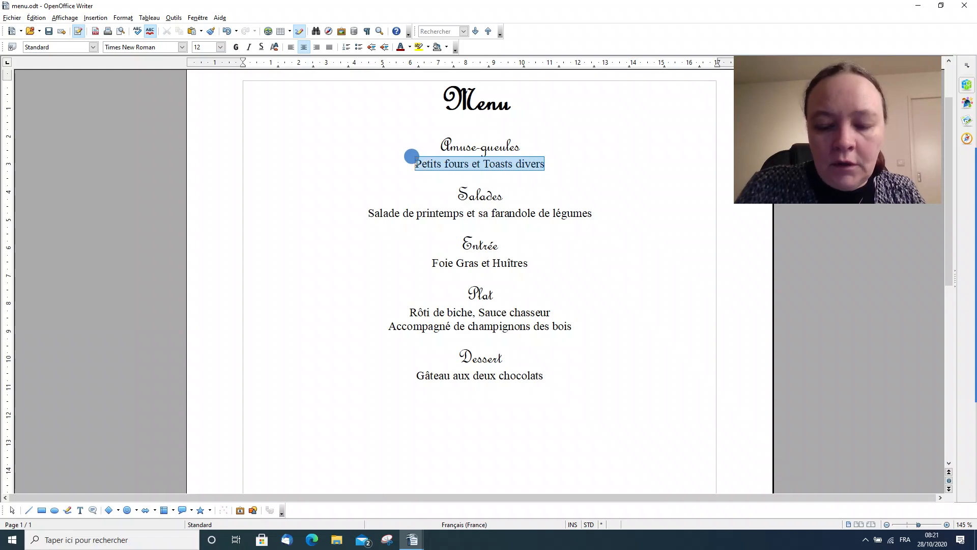
drag(593, 213, 365, 210)
drag(528, 262, 432, 263)
drag(575, 325, 398, 310)
drag(548, 381, 408, 371)
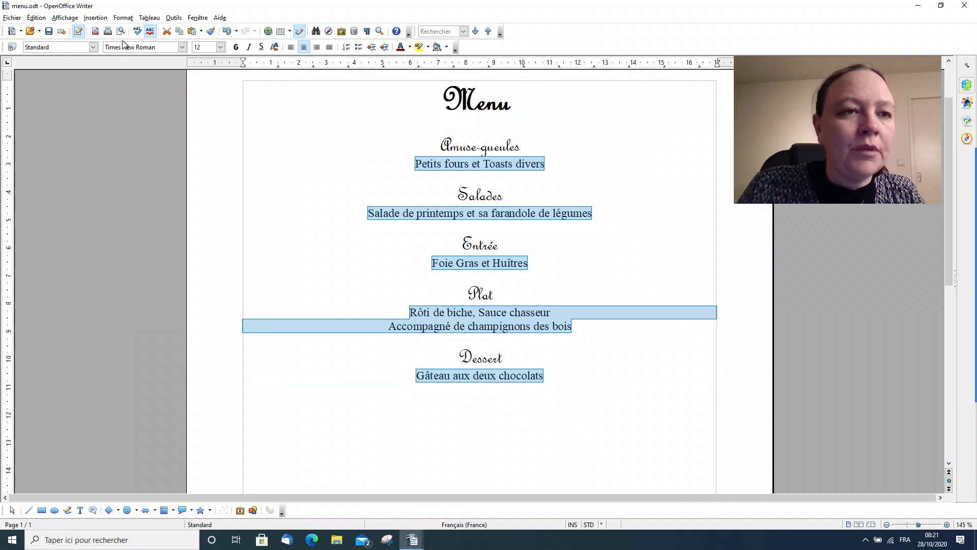
click(182, 49)
scroll(162, 111, down, 5)
scroll(166, 126, down, 5)
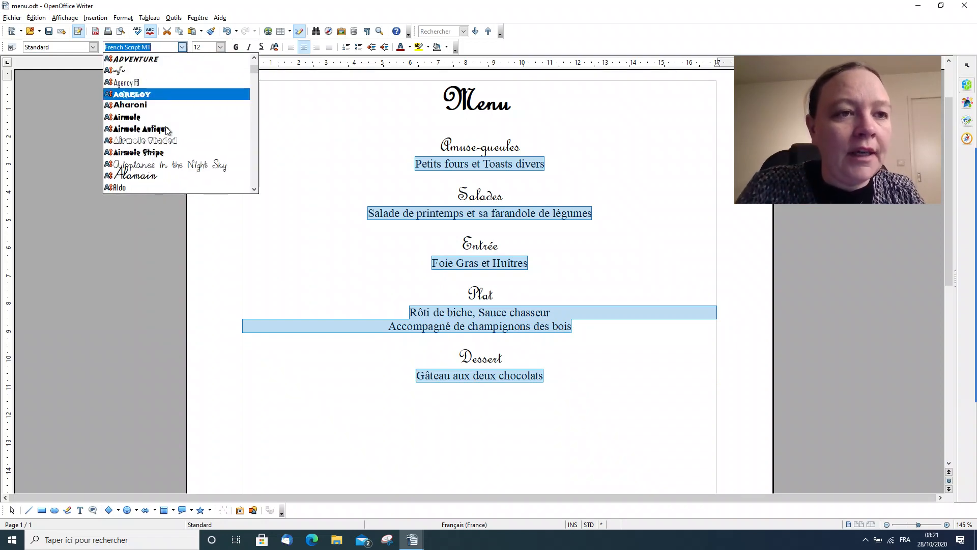
scroll(165, 128, down, 5)
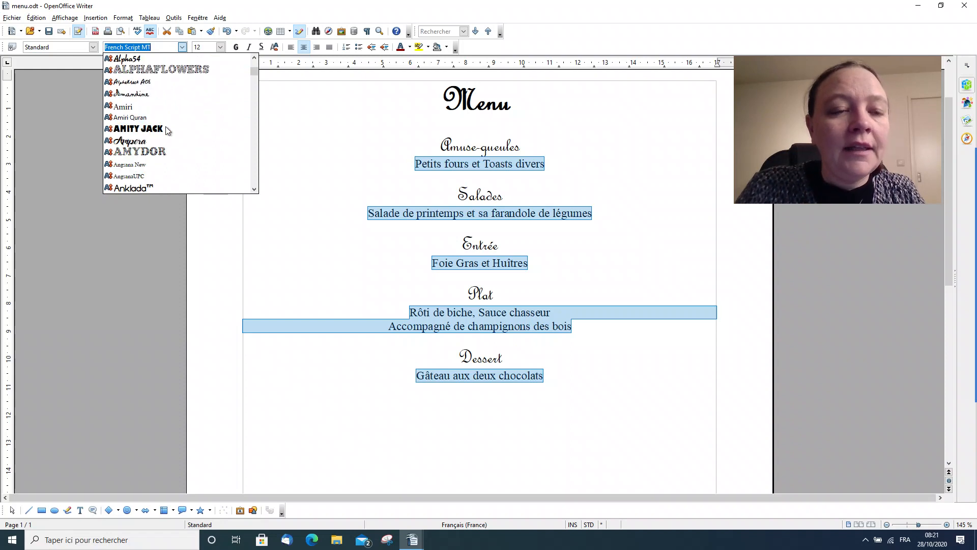
scroll(168, 130, down, 3)
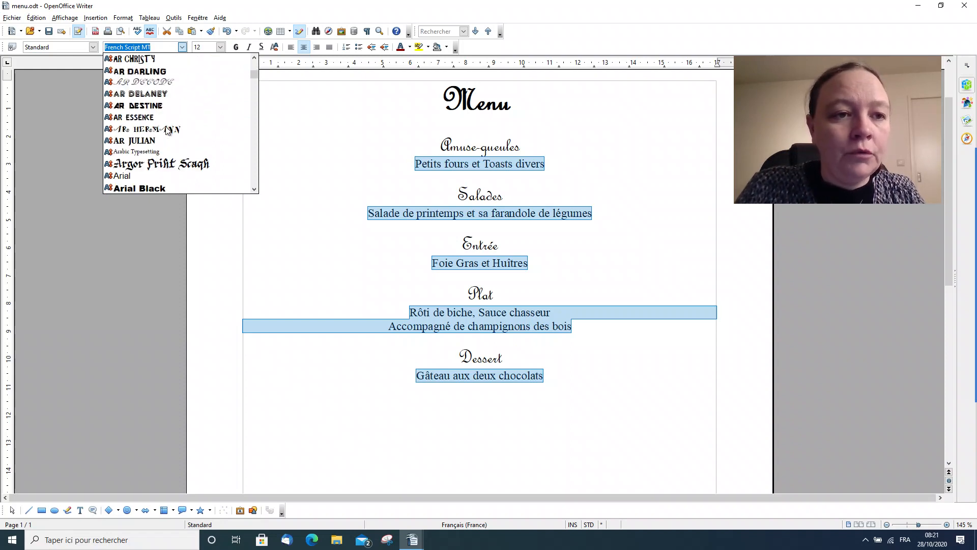
click(119, 176)
- Set the font size of the selected dish lines to 10 and deselect them
click(220, 47)
click(208, 74)
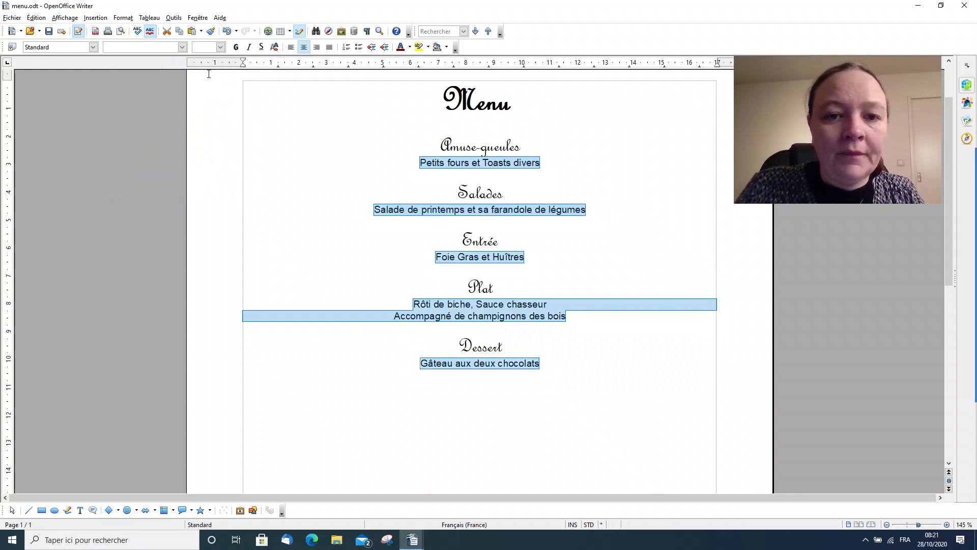
click(334, 171)
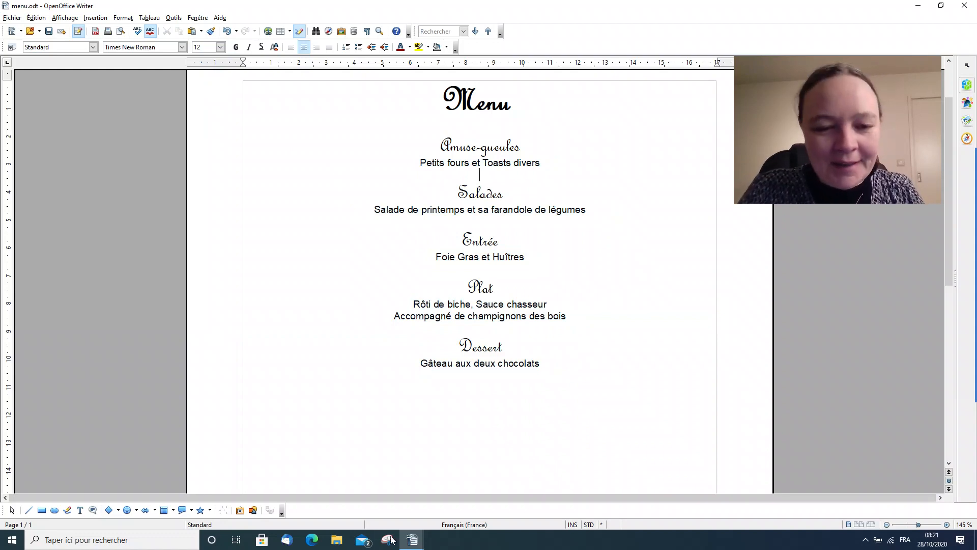
- Read the course document's instructions for inserting the two motifs around the word Menu, and return to menu.odt
click(407, 542)
click(453, 499)
scroll(462, 381, down, 5)
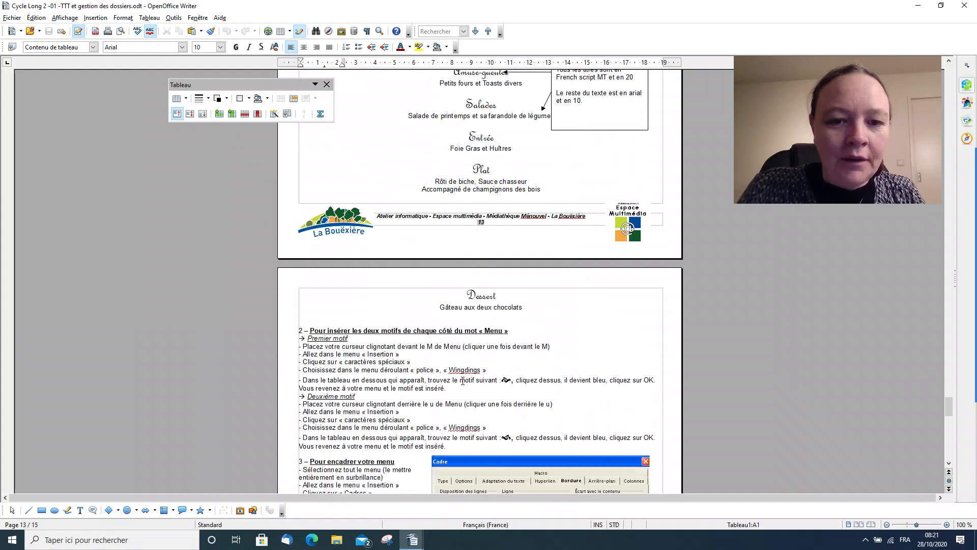
scroll(462, 381, down, 4)
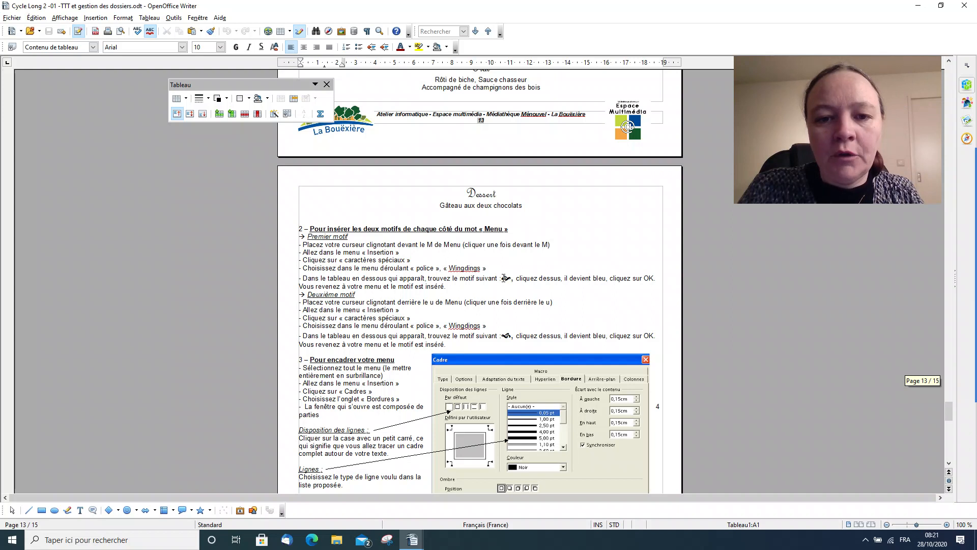
mouse_move(416, 543)
click(394, 509)
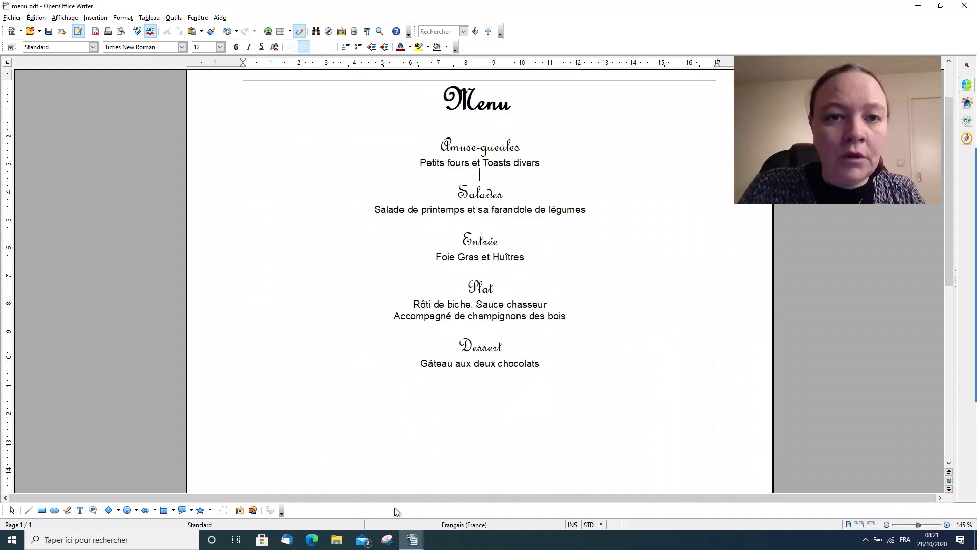
- Insert the Wingdings ornament U+F09A as a special character directly in front of the title Menu
click(448, 102)
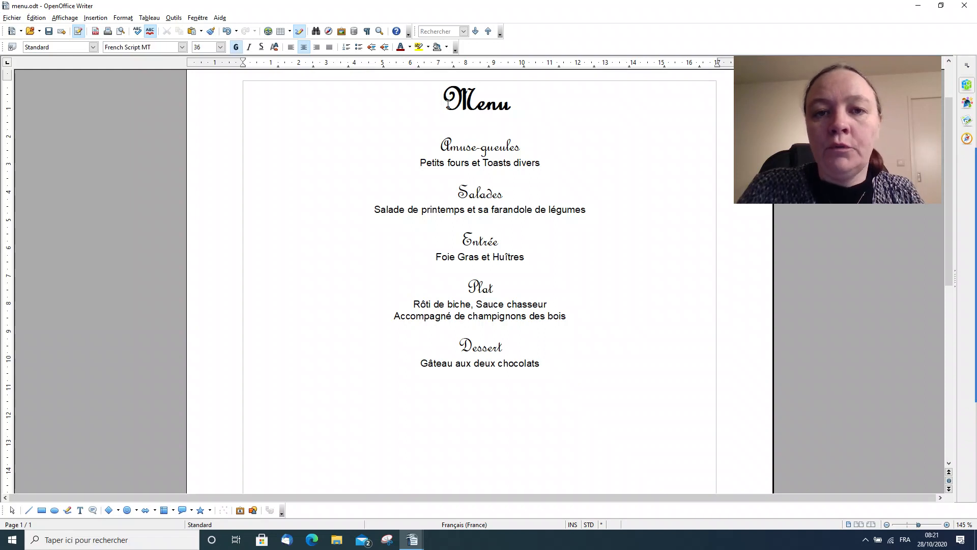
click(89, 17)
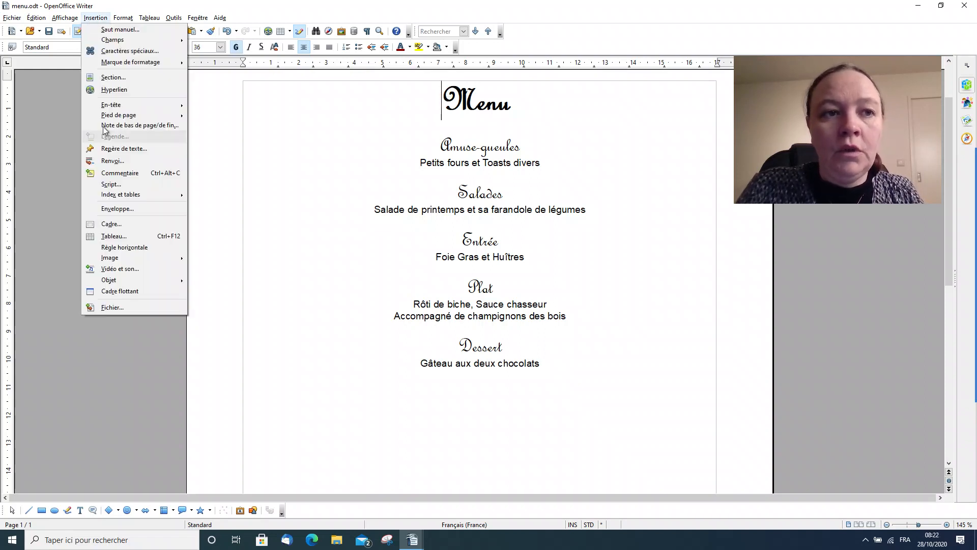
click(120, 51)
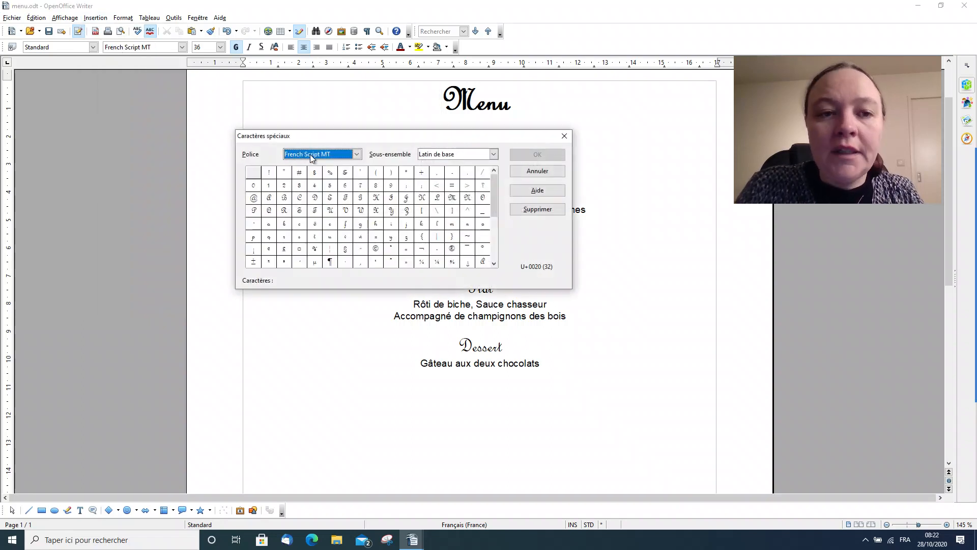
click(358, 154)
drag(382, 165, 383, 201)
scroll(343, 191, up, 4)
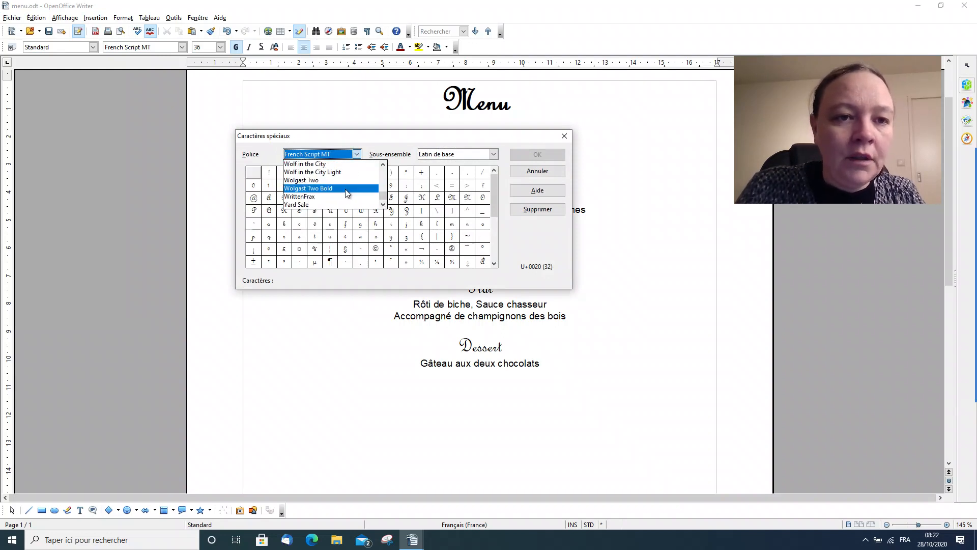
scroll(346, 193, up, 3)
click(321, 164)
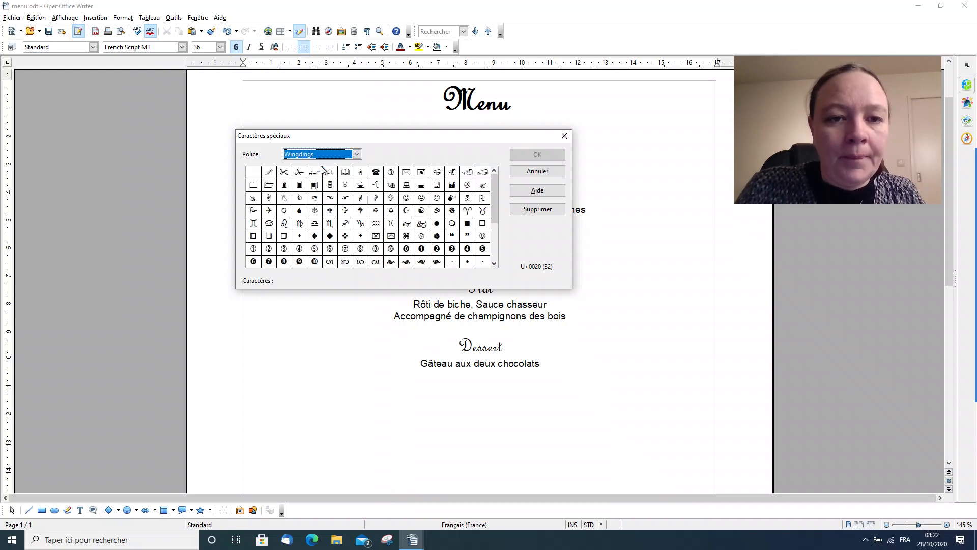
click(391, 262)
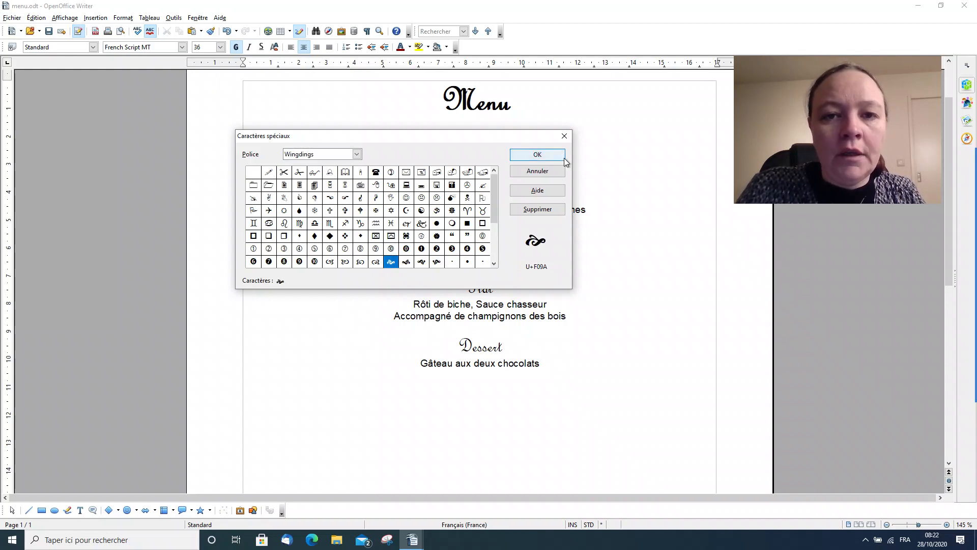
click(539, 155)
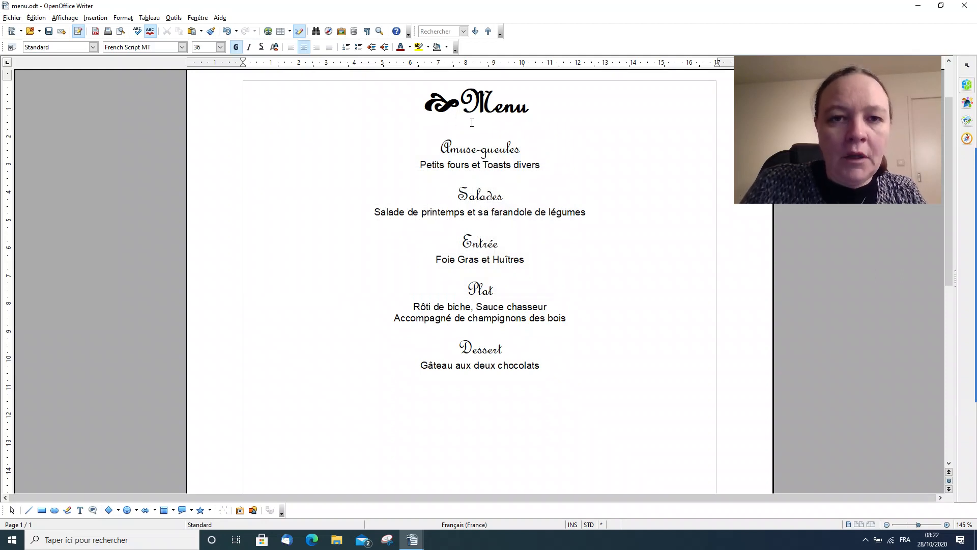
- Add a space on each side of the title word Menu and insert the Wingdings ornament U+F09B after it
click(535, 108)
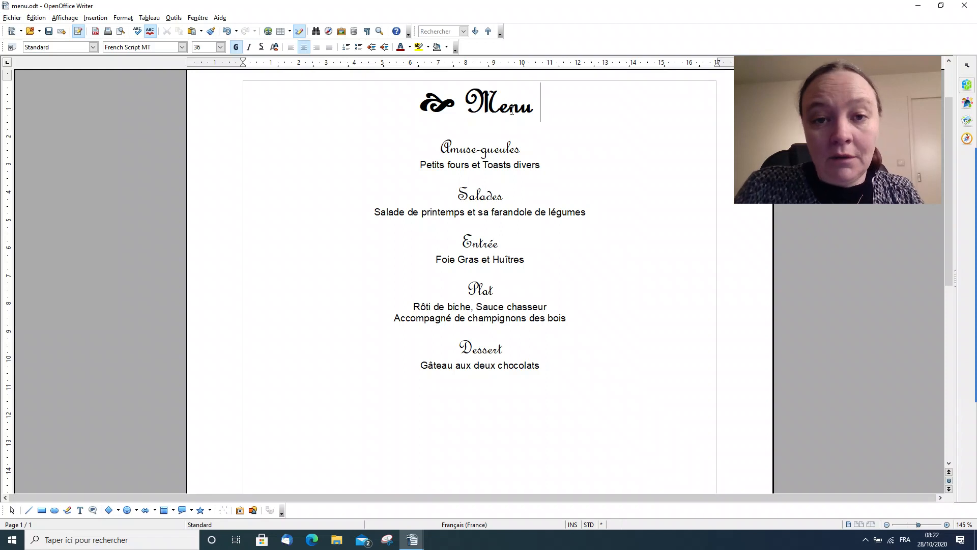
click(96, 17)
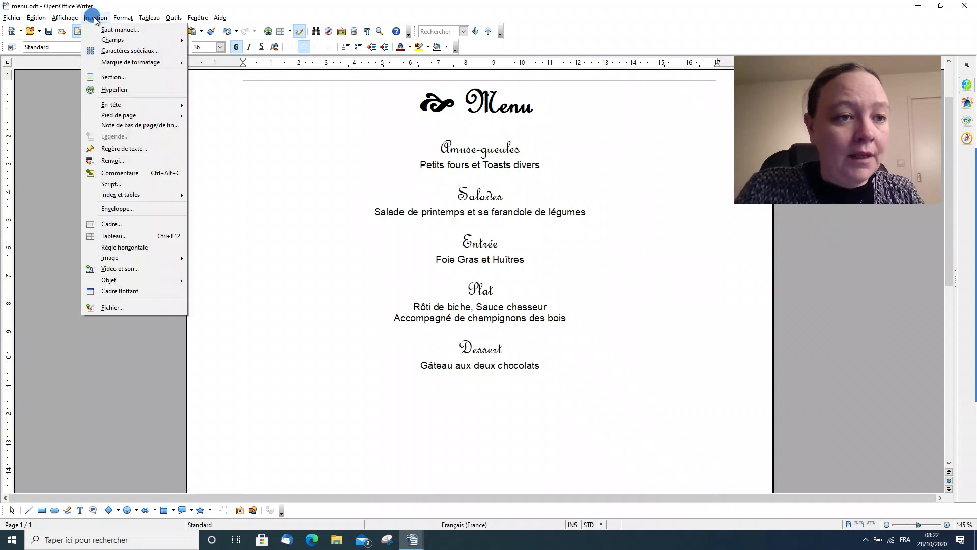
click(121, 51)
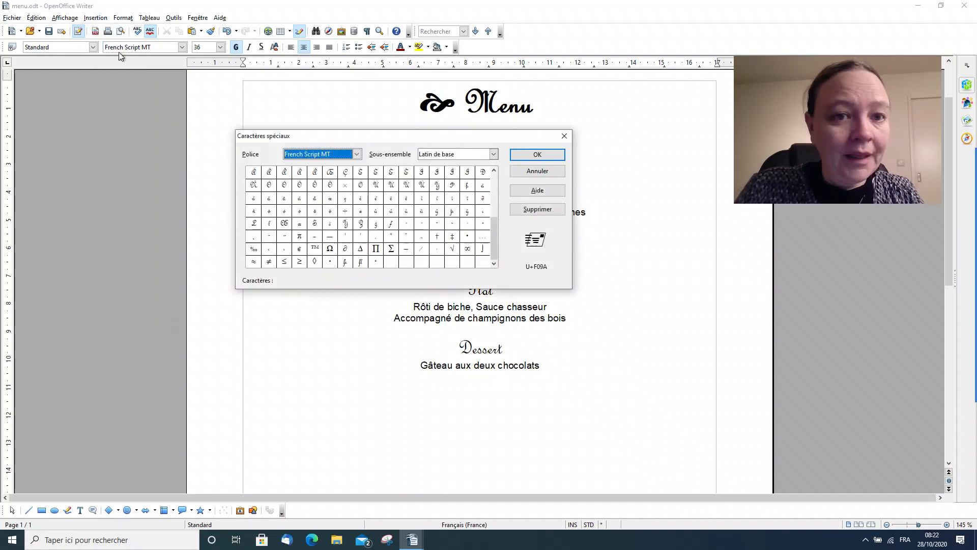
click(356, 153)
scroll(340, 172, down, 6)
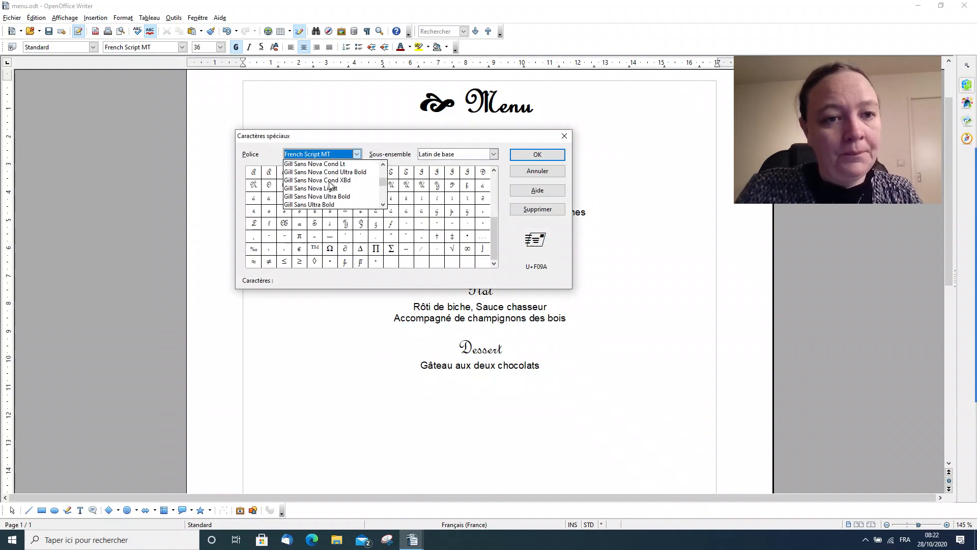
scroll(317, 180, down, 10)
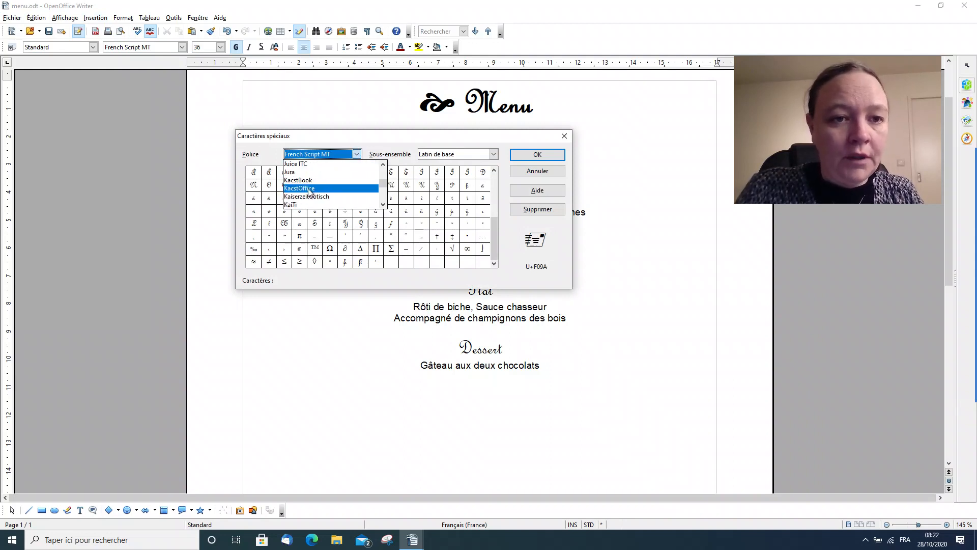
scroll(304, 197, down, 10)
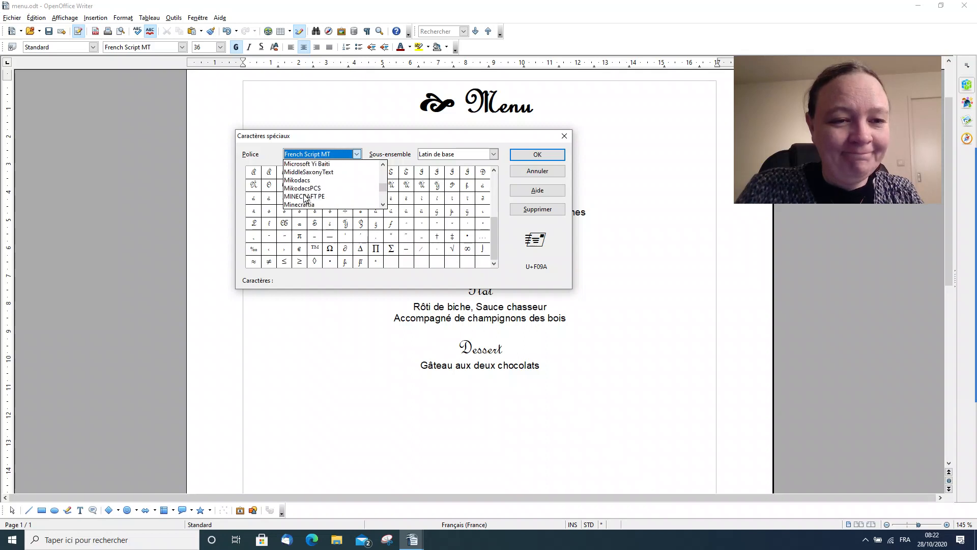
scroll(381, 193, down, 15)
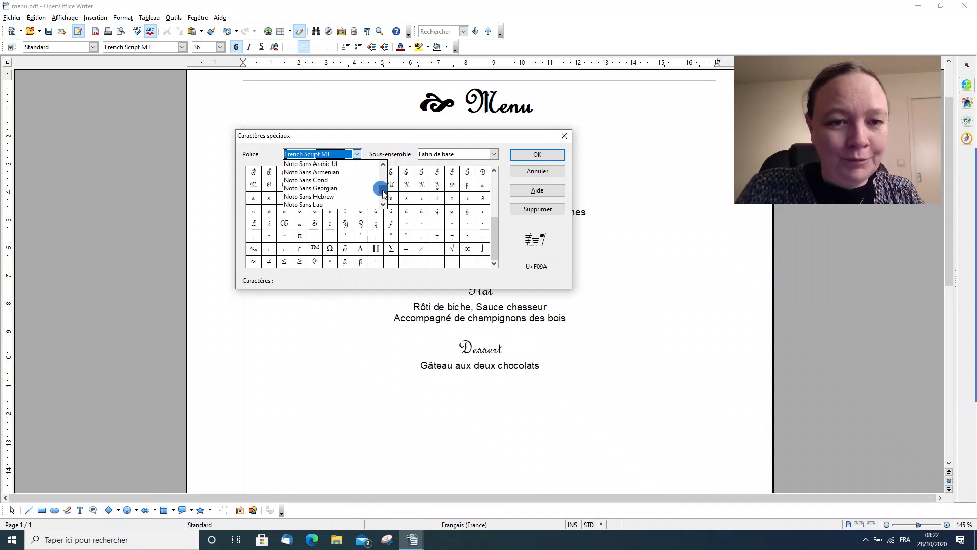
scroll(323, 176, down, 10)
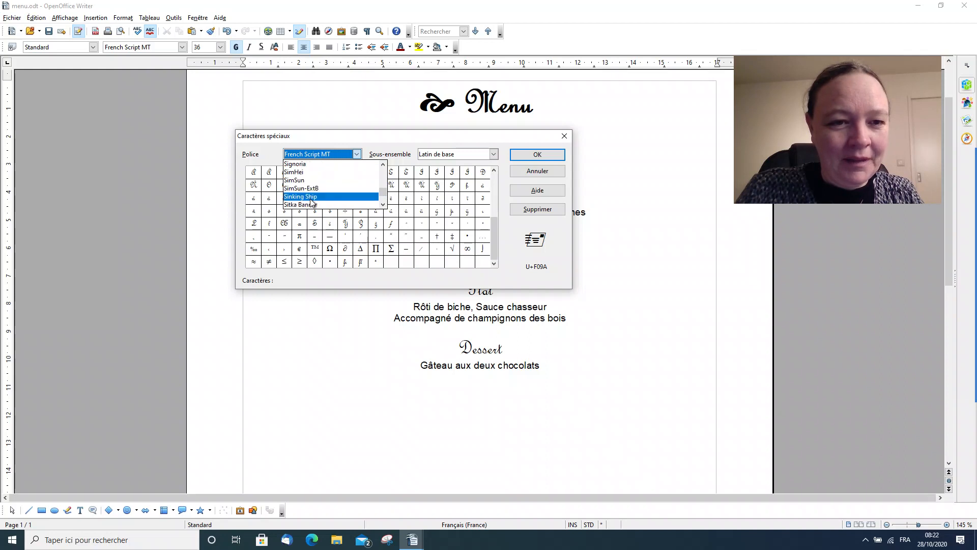
scroll(312, 202, down, 10)
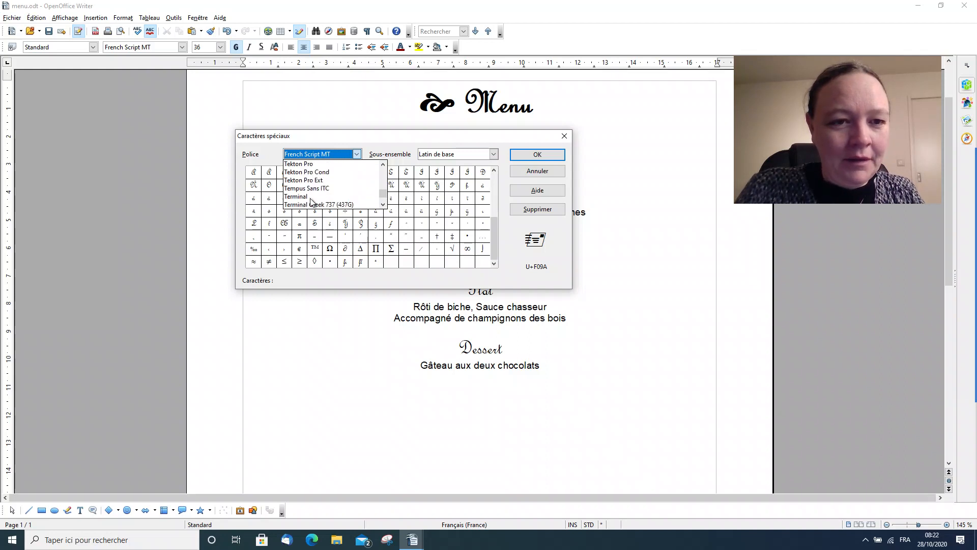
scroll(311, 201, down, 8)
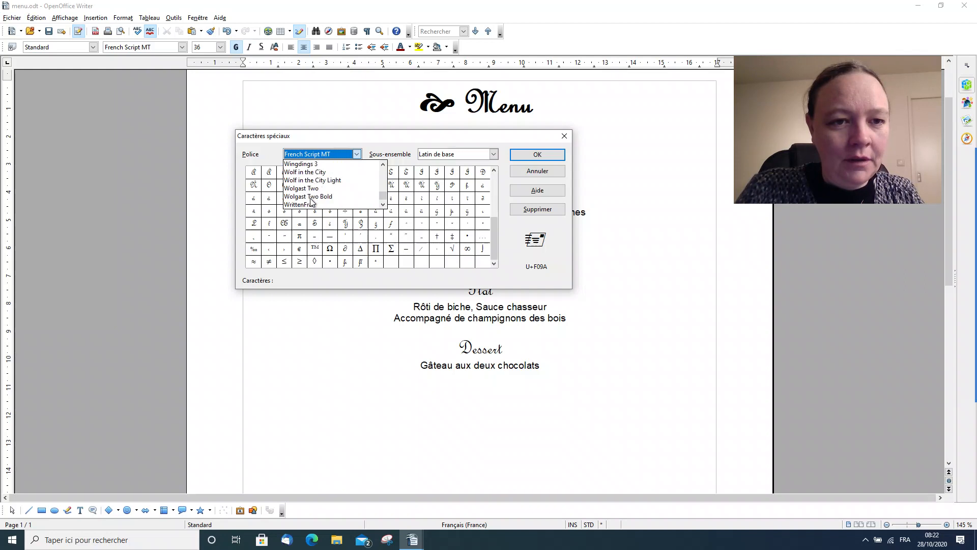
scroll(310, 200, up, 1)
click(309, 199)
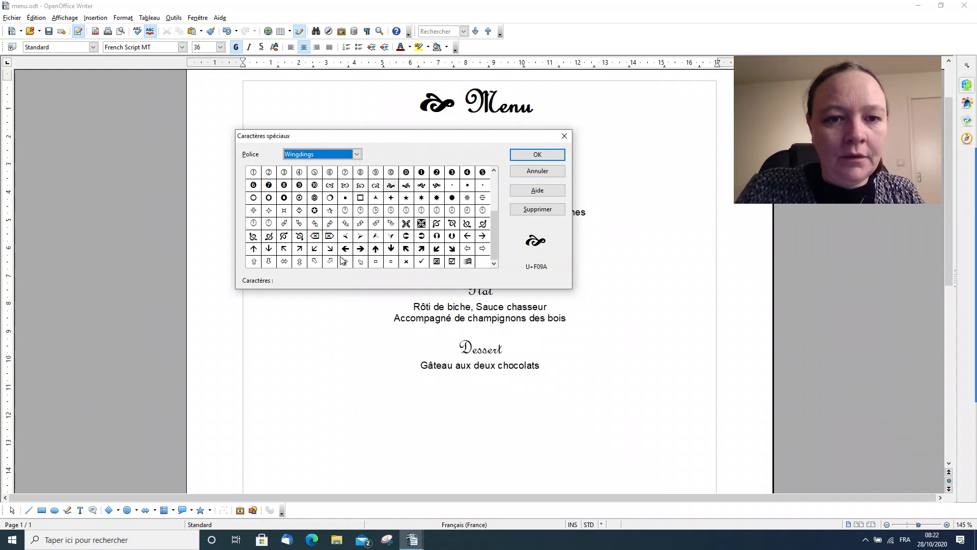
click(407, 187)
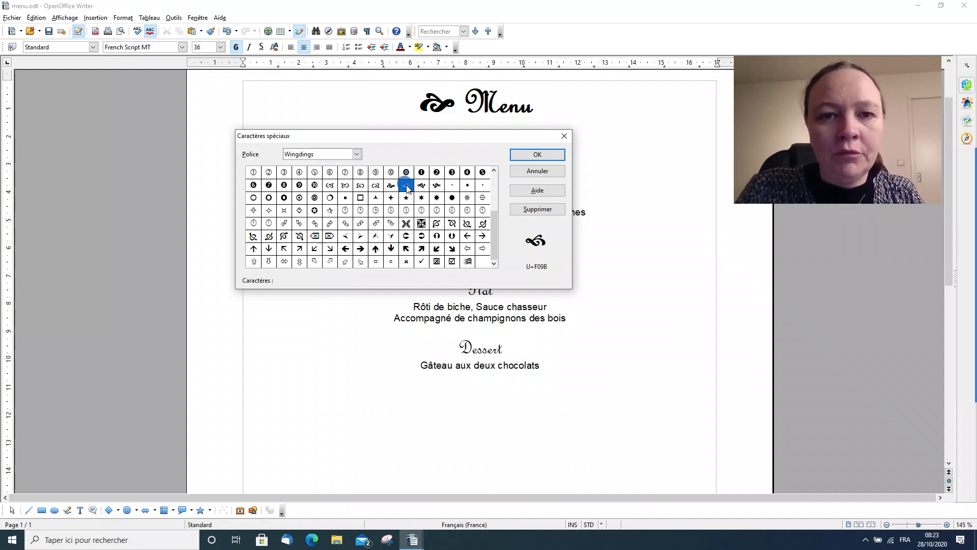
click(537, 155)
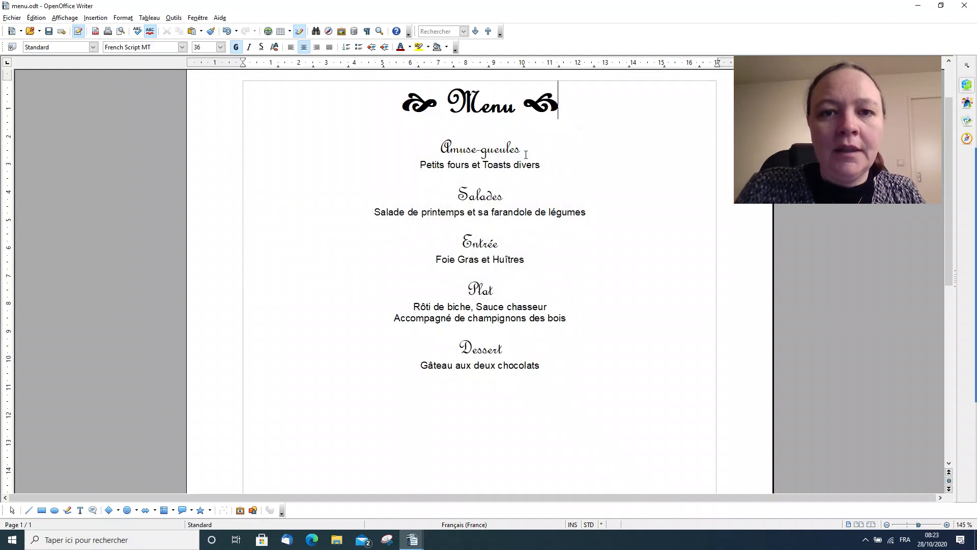
- Select the ornament in front of Menu and view the available font sizes without changing its size
drag(436, 102, 401, 101)
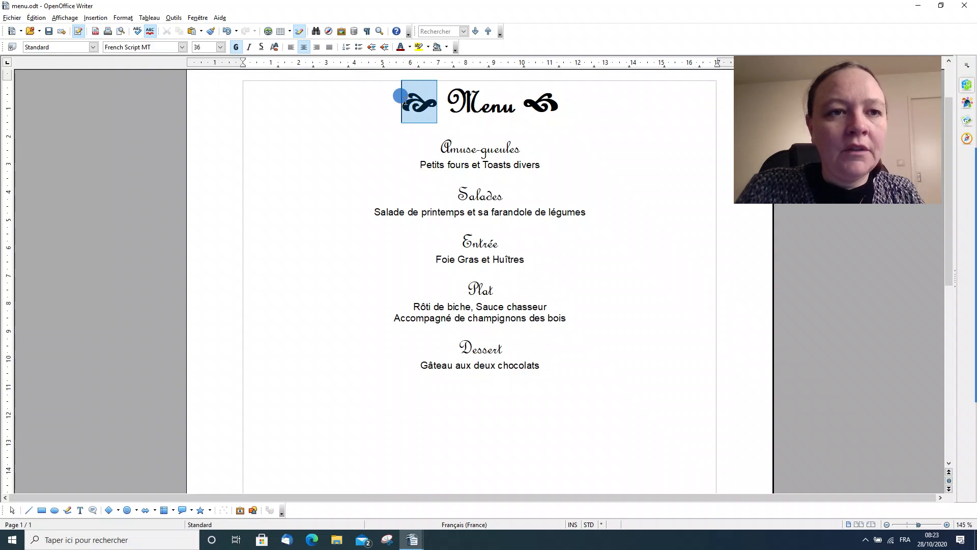
click(221, 47)
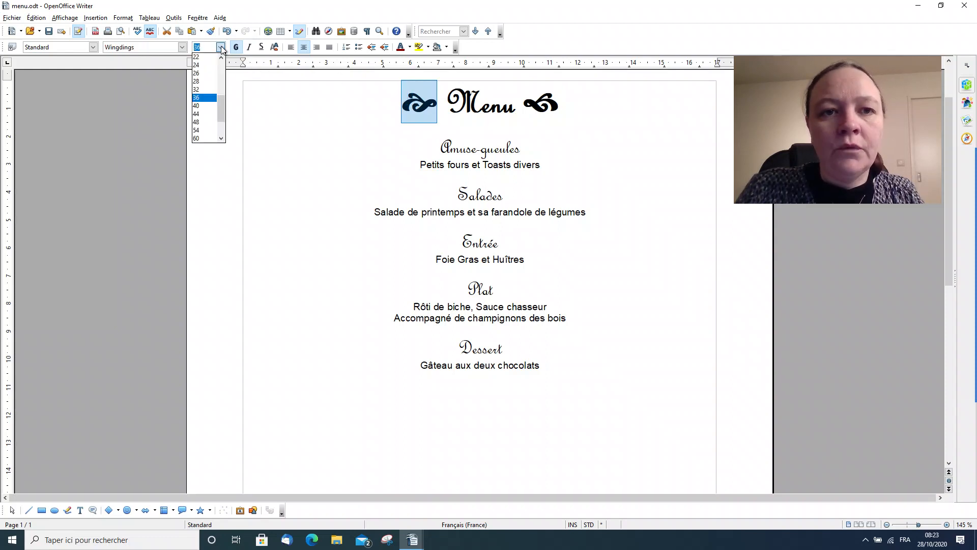
click(221, 47)
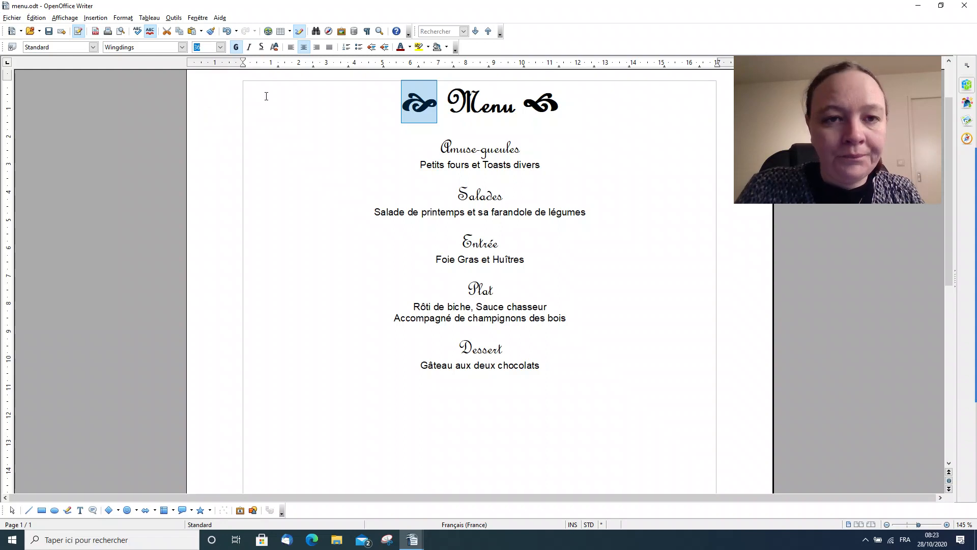
click(450, 120)
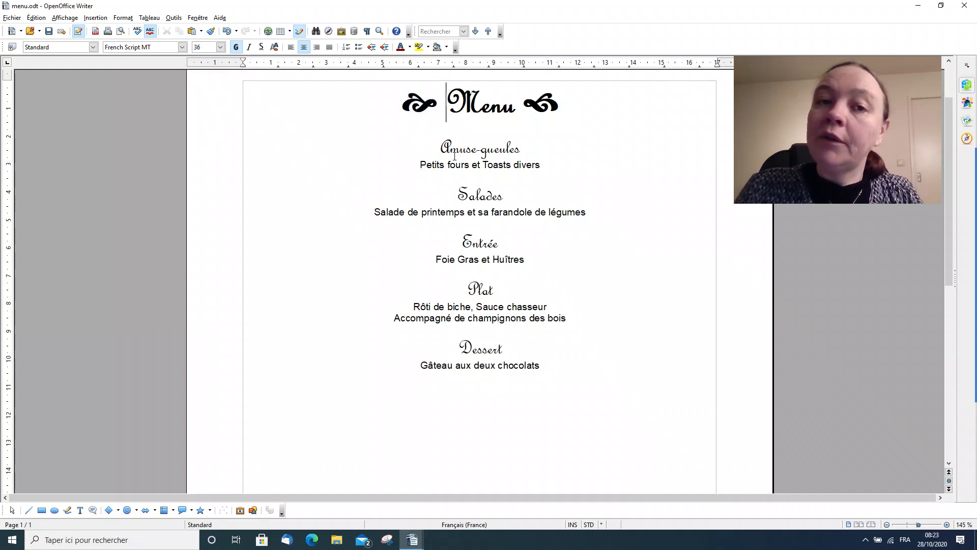
- Read the course document's instructions for putting a frame around the menu, and return to menu.odt
click(415, 546)
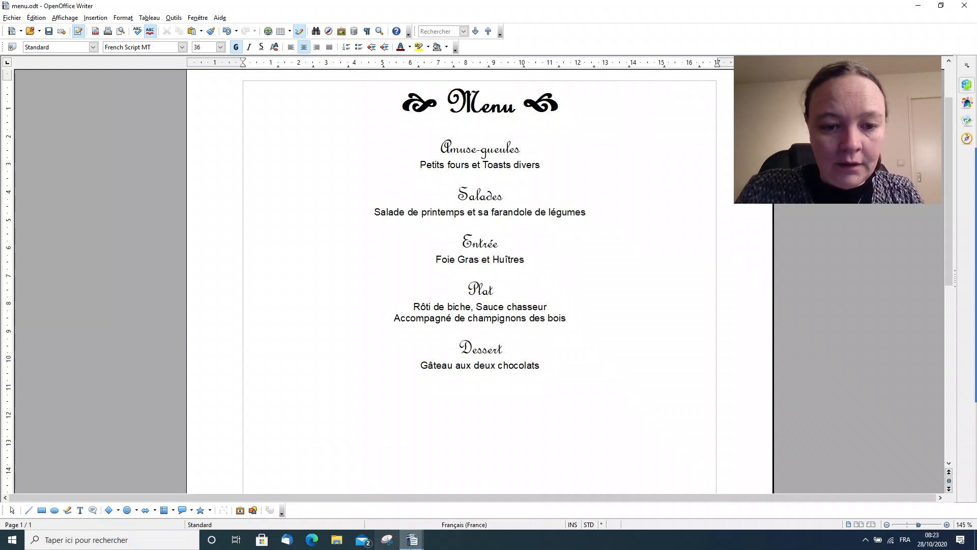
click(464, 496)
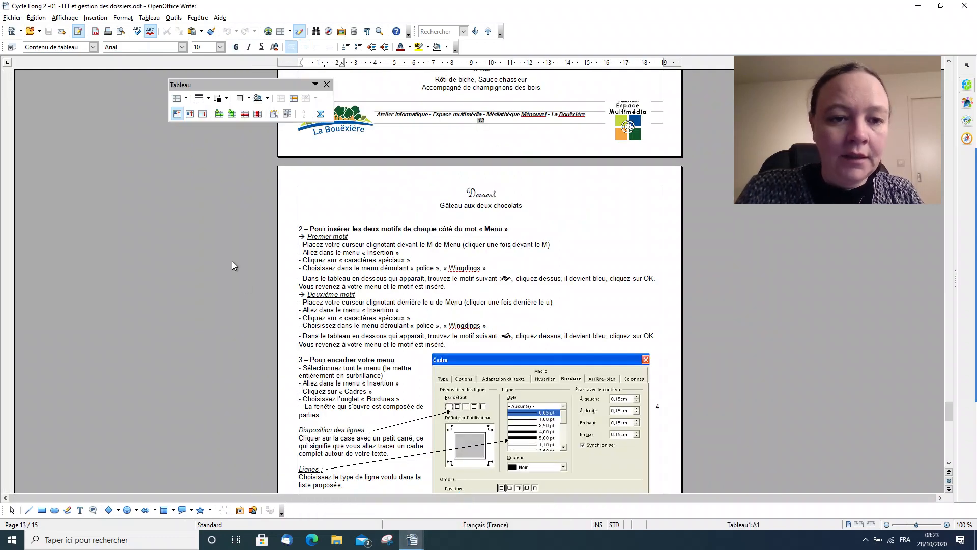
scroll(231, 261, down, 3)
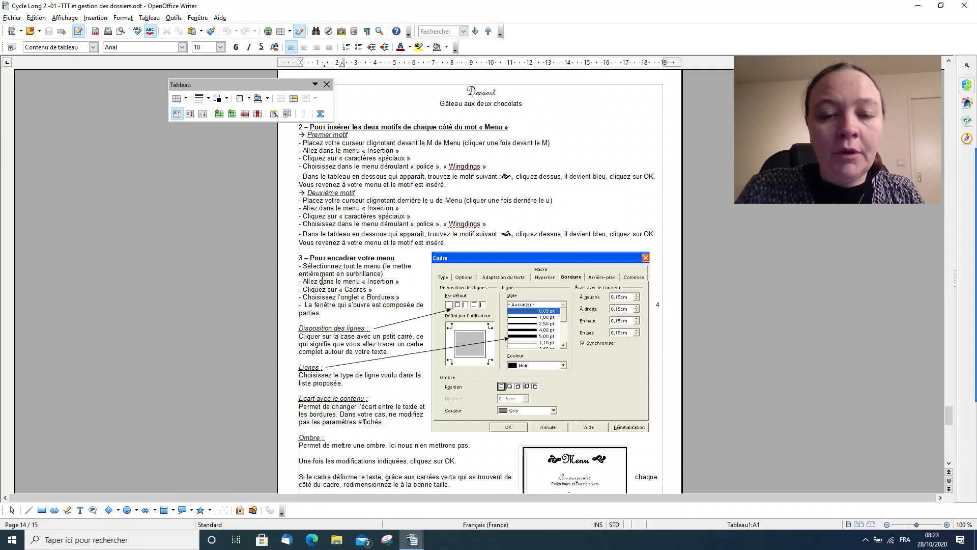
click(412, 539)
click(376, 507)
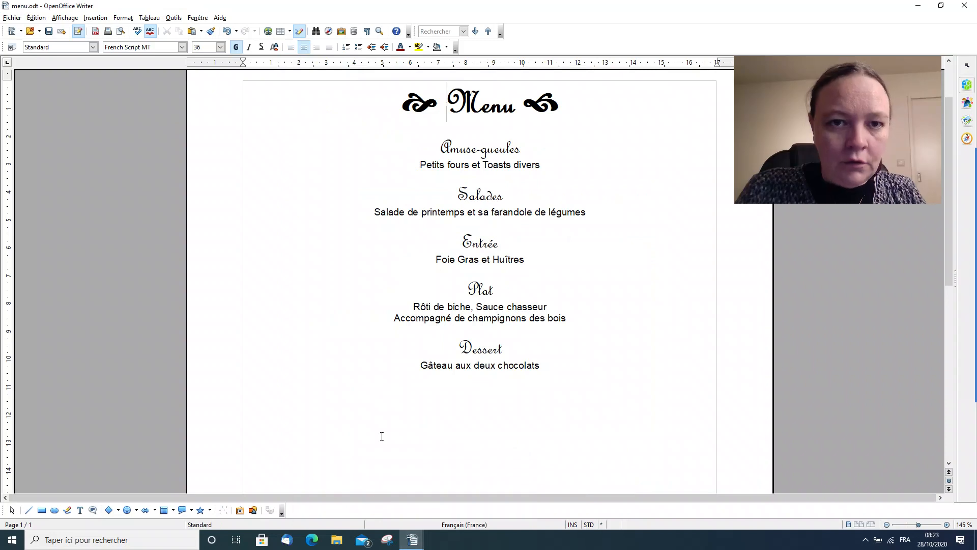
- Select the whole menu from the last dish up to the title ornament, and recheck the framing instructions in the course document
drag(560, 372, 406, 107)
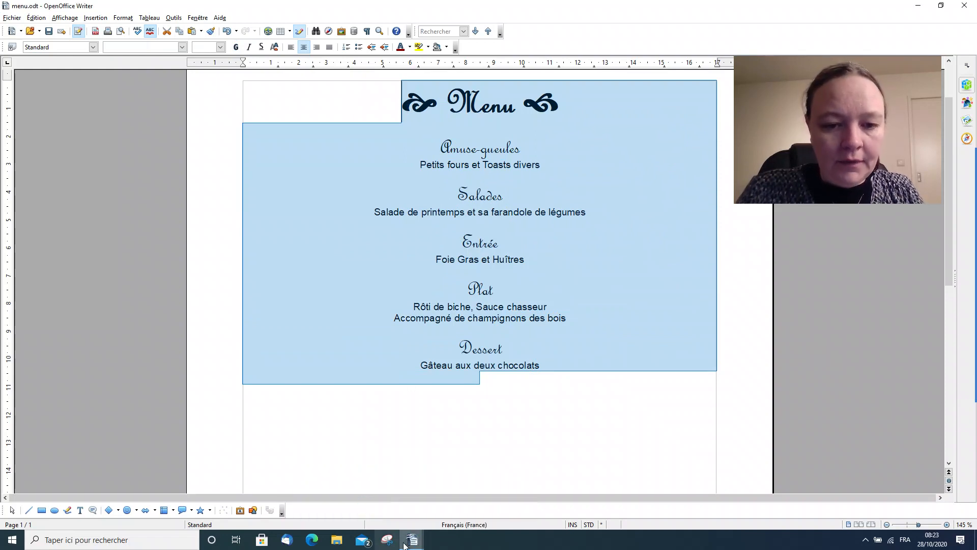
click(461, 496)
scroll(250, 257, down, 3)
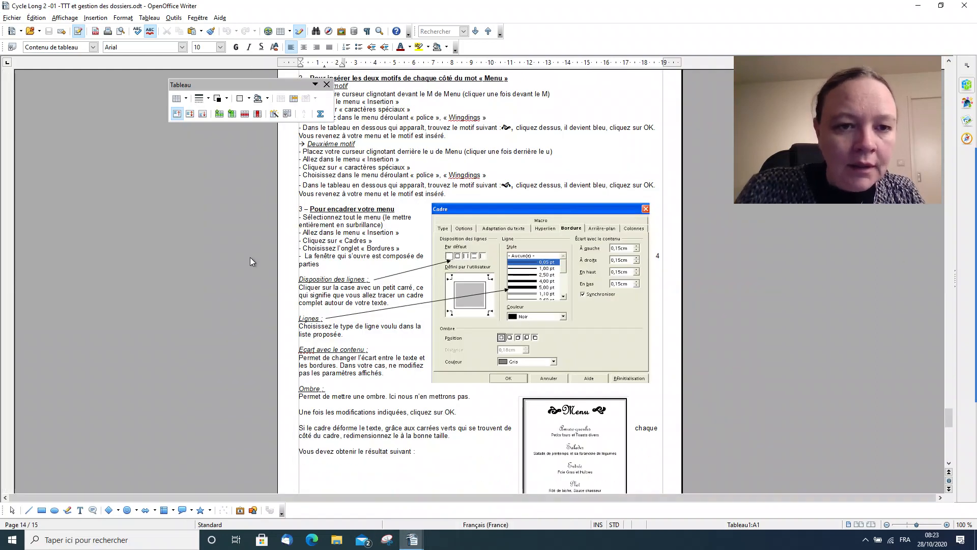
scroll(250, 259, down, 1)
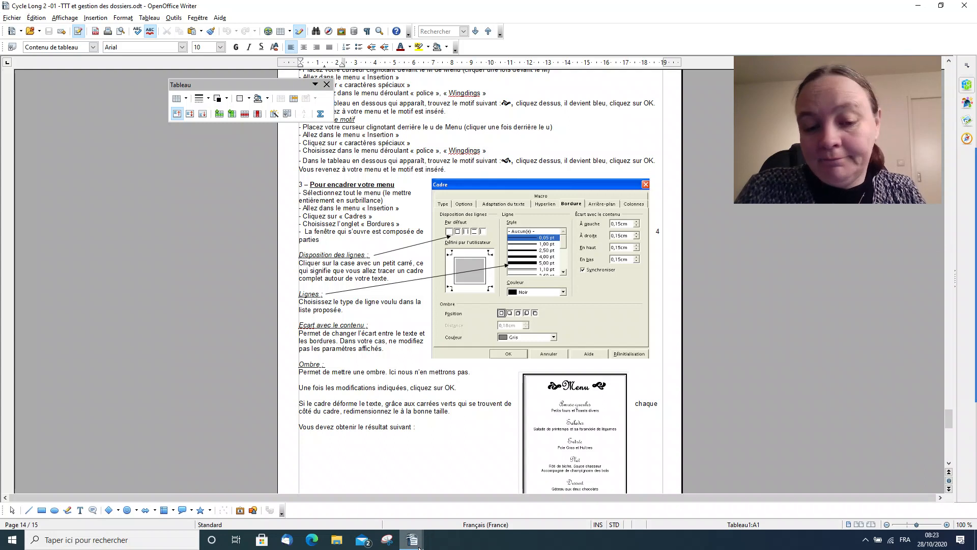
mouse_move(412, 538)
click(383, 511)
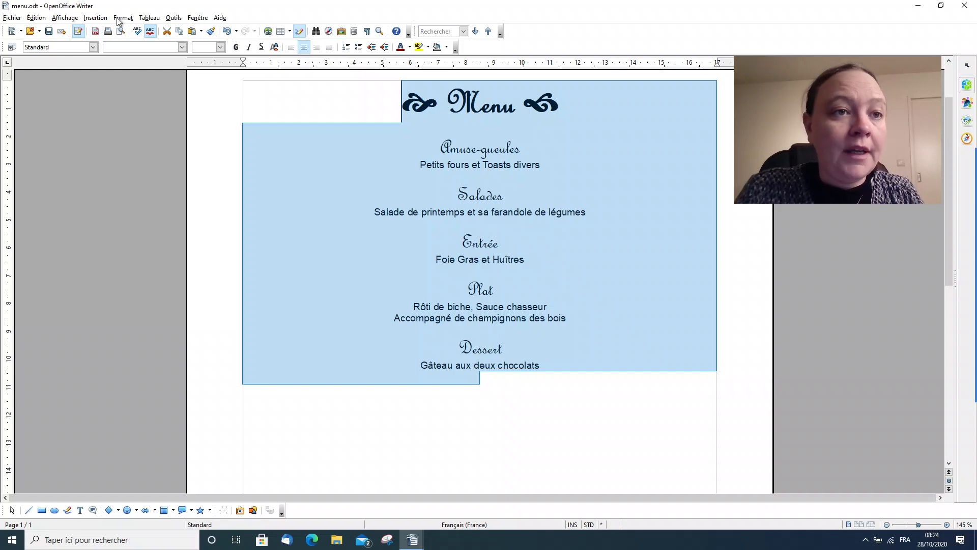
- Start inserting a frame around the selected menu, bring up its border settings and compare them with the course document
click(94, 18)
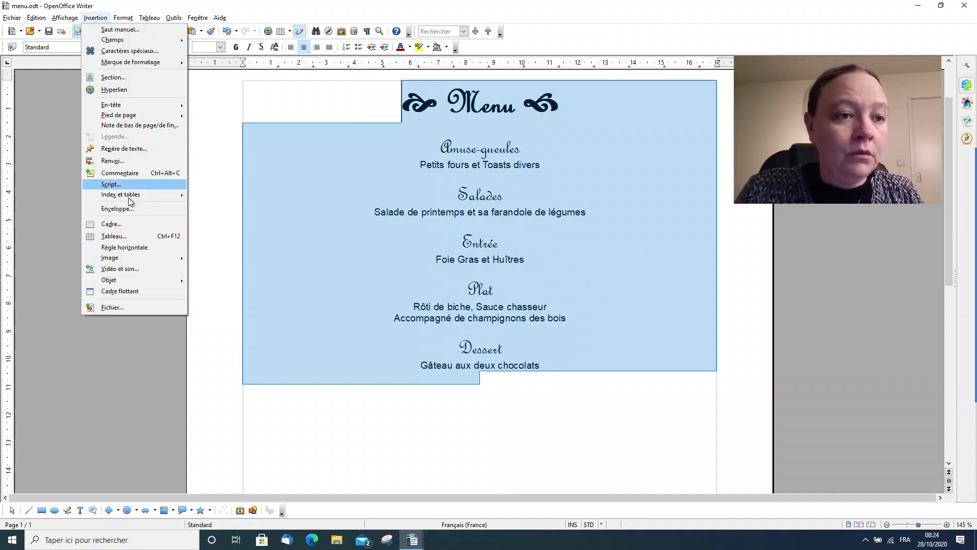
click(108, 227)
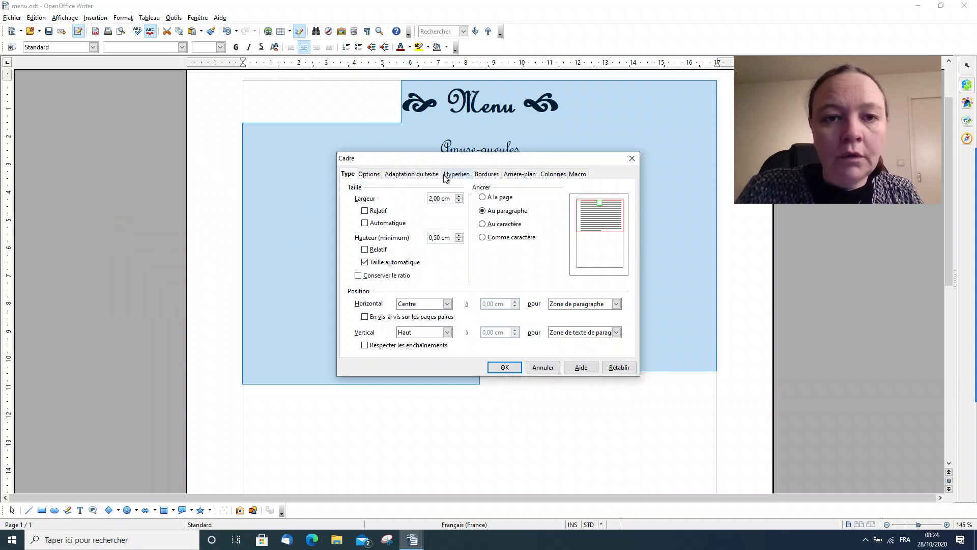
drag(441, 160, 425, 136)
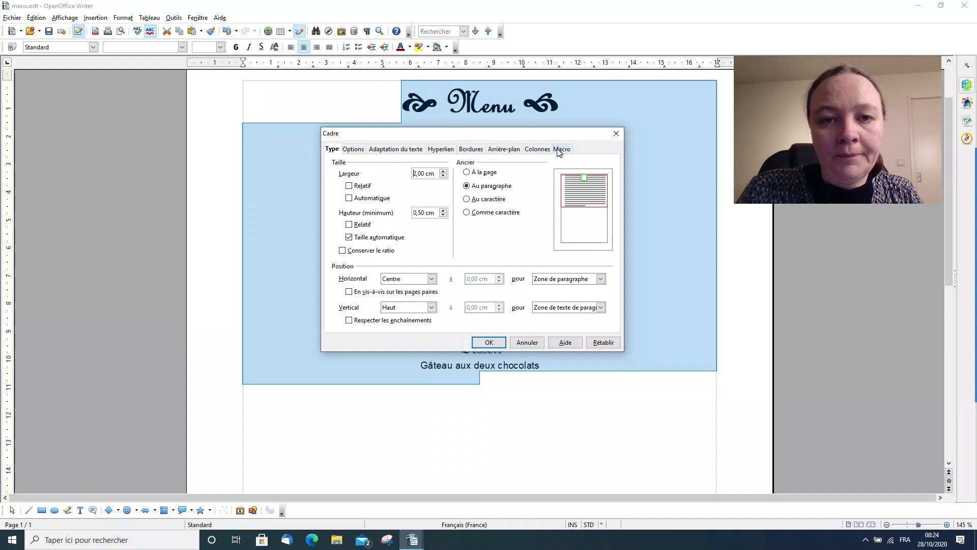
click(470, 150)
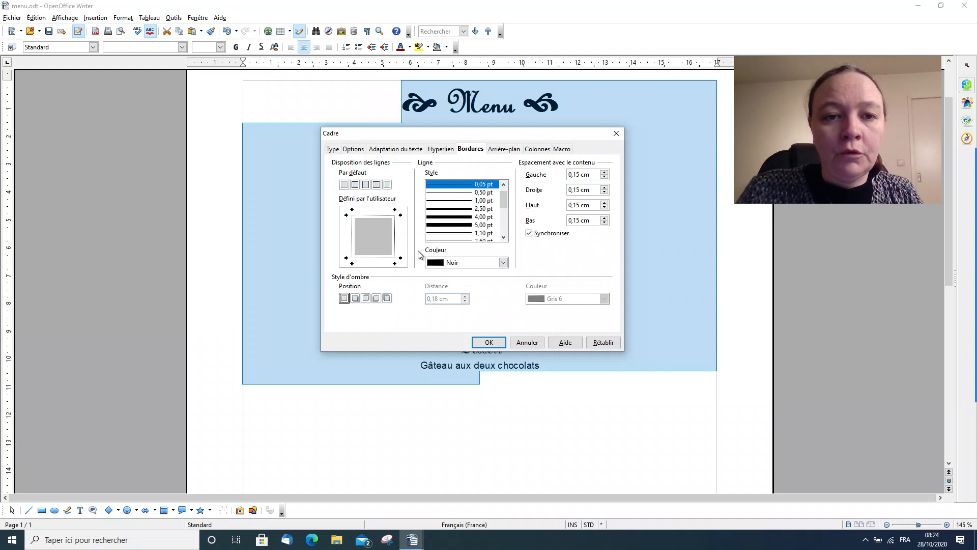
mouse_move(407, 544)
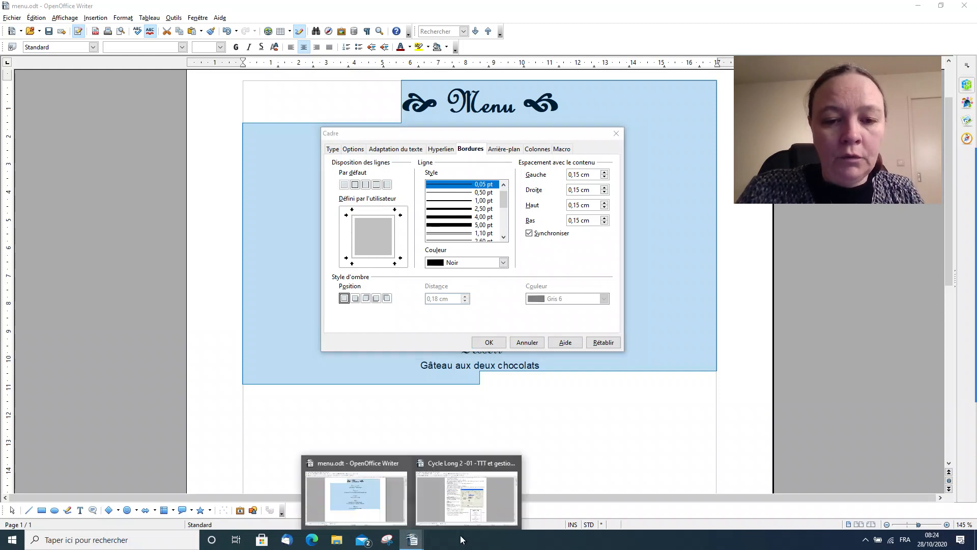
click(462, 509)
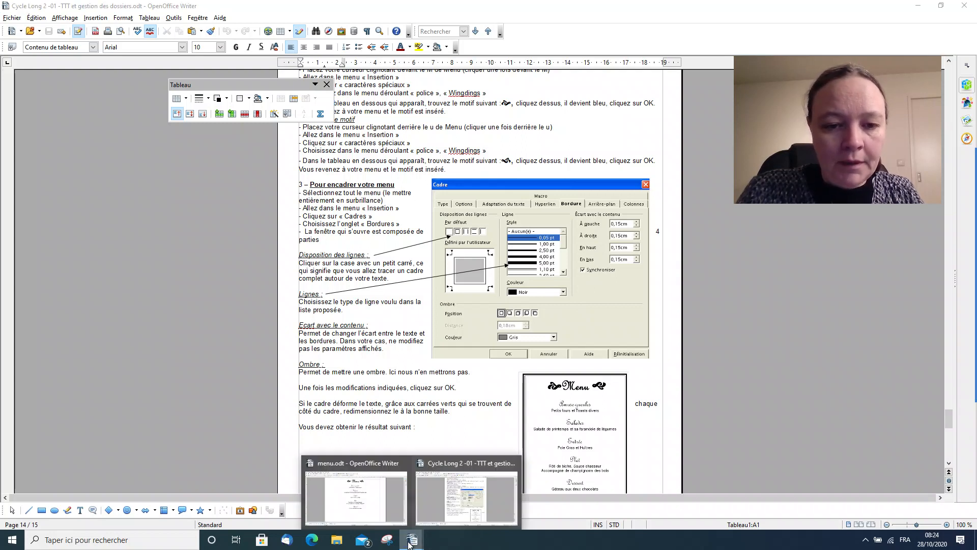
click(388, 513)
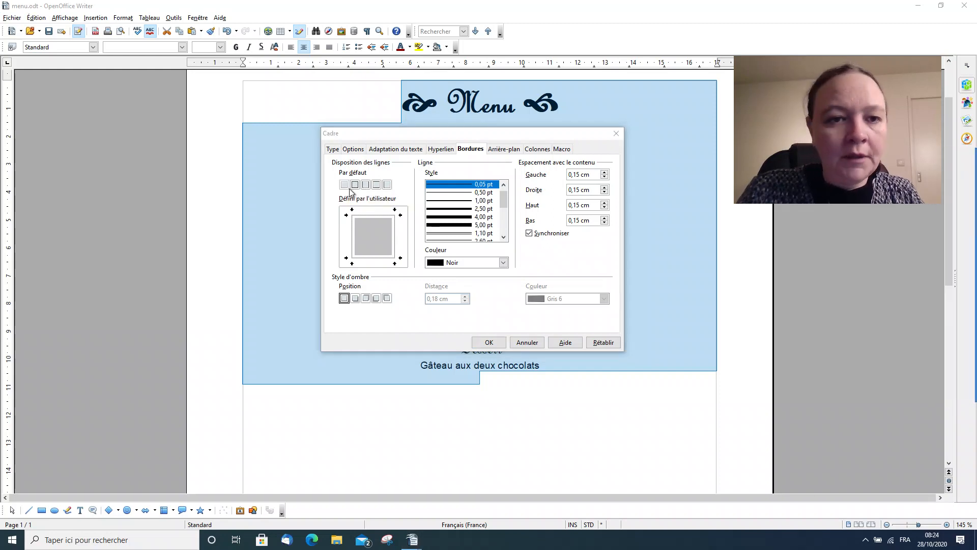
- Give the frame all four borders in the black 5,05 pt double-line style and insert it
mouse_move(331, 173)
mouse_down()
mouse_move(369, 200)
mouse_move(407, 200)
mouse_up()
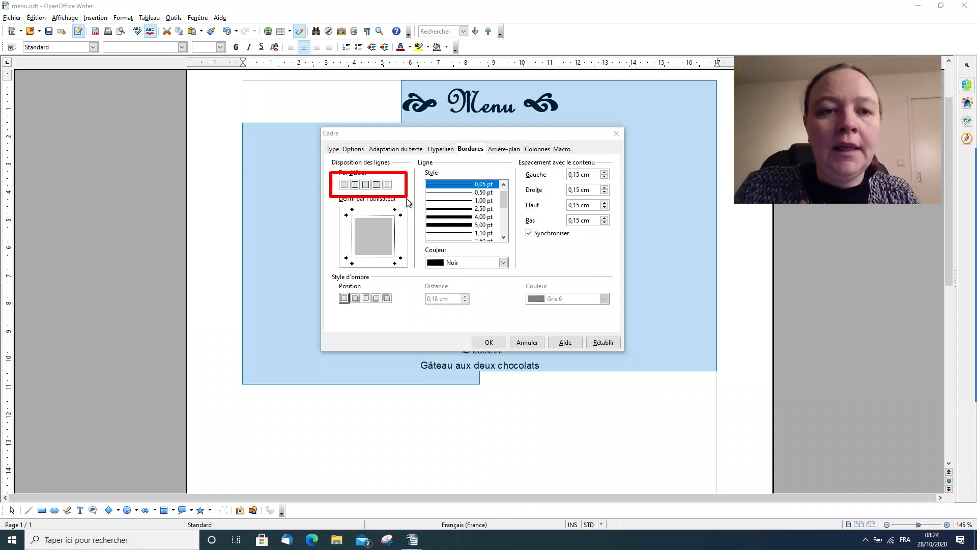
click(356, 185)
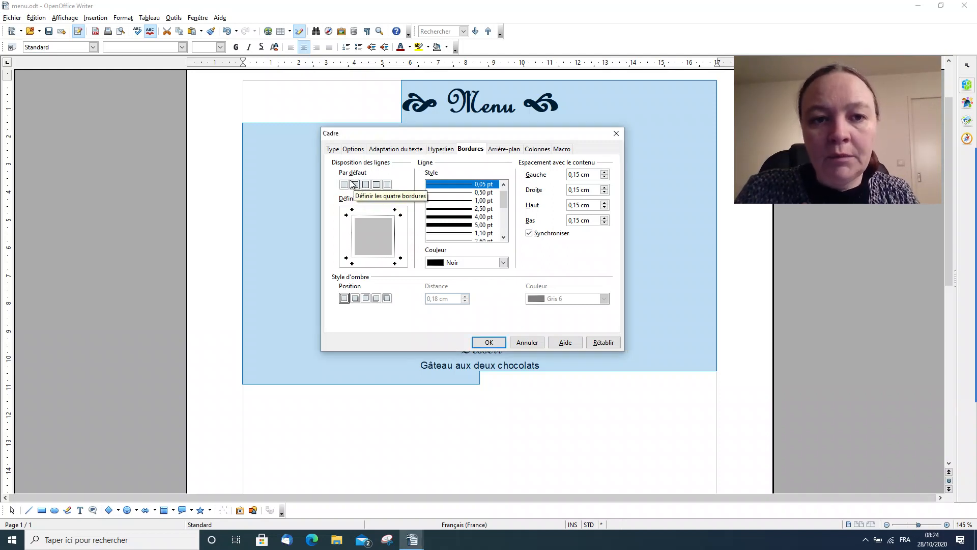
drag(503, 198, 504, 217)
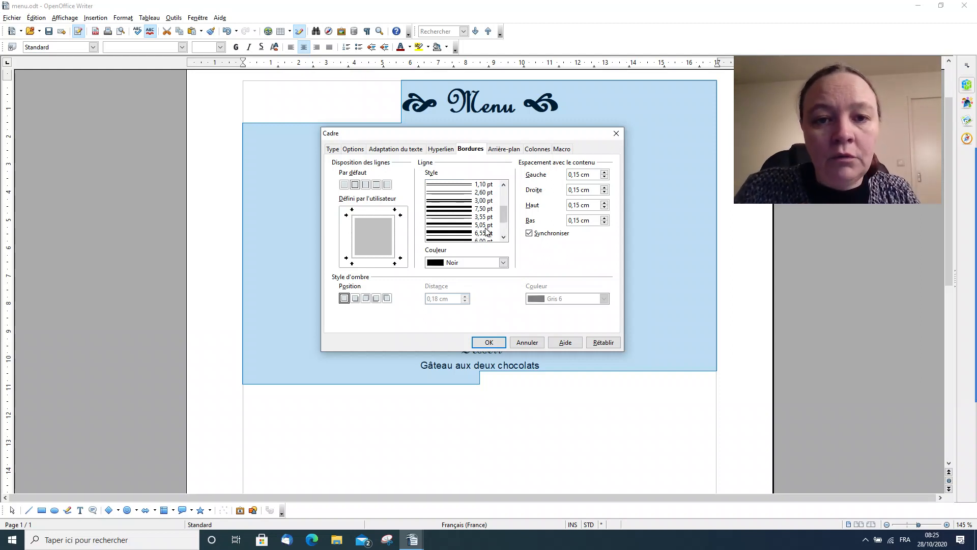
click(464, 226)
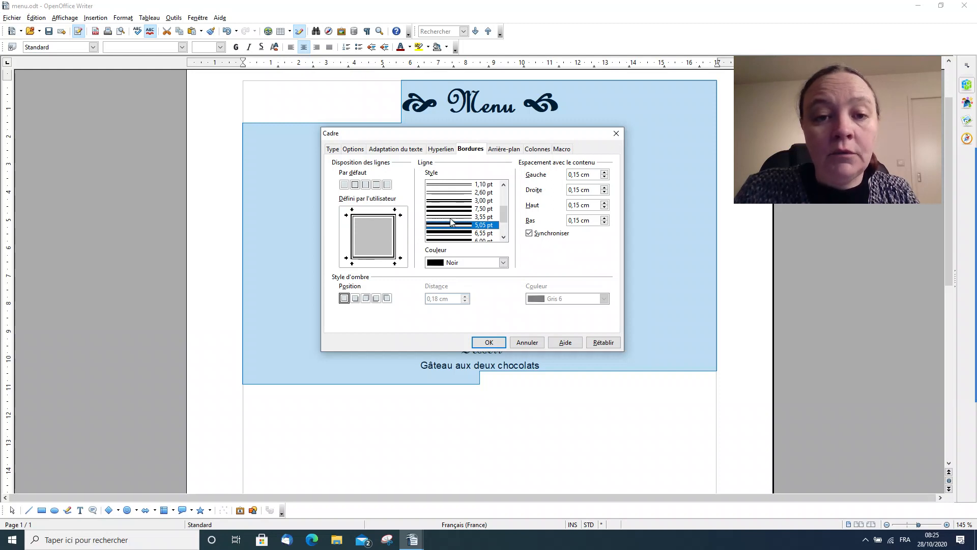
scroll(450, 226, down, 2)
click(450, 234)
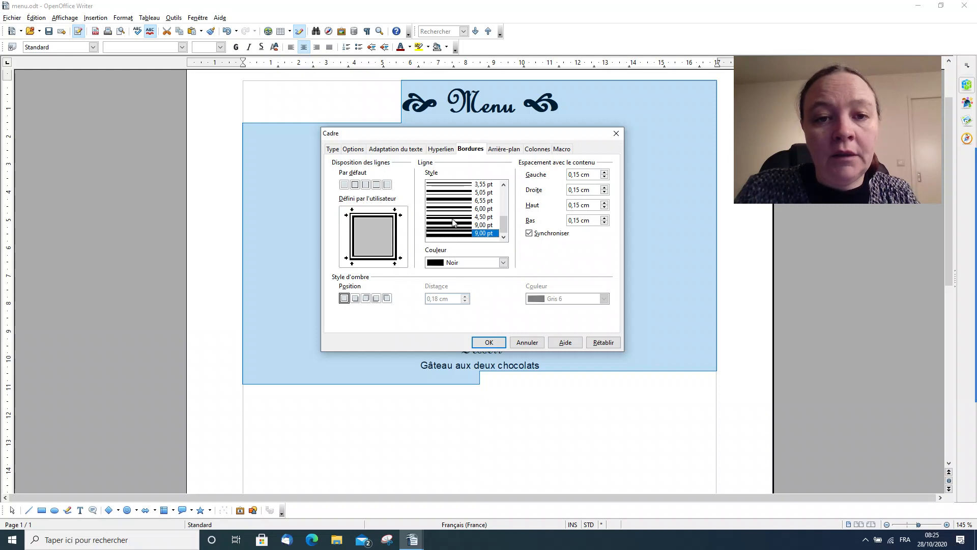
click(450, 186)
click(451, 193)
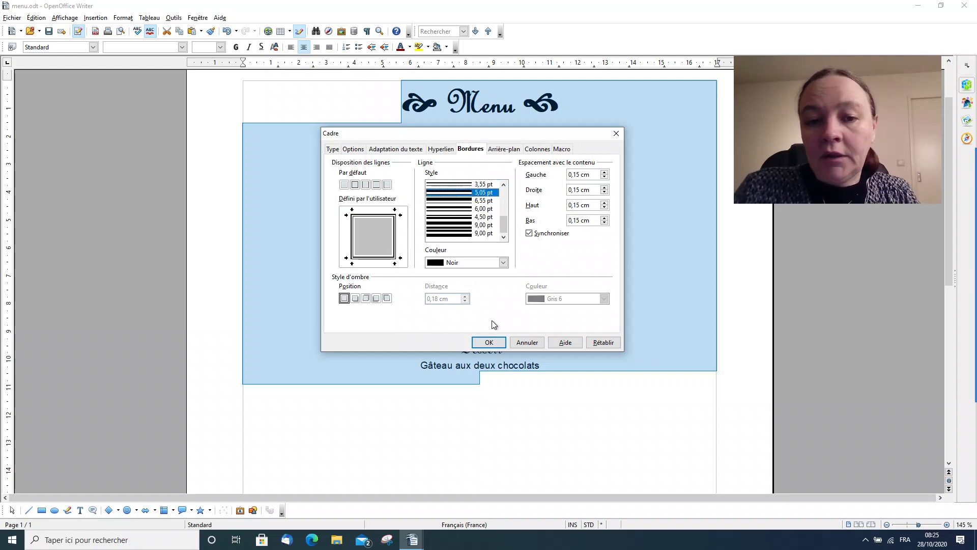
click(488, 343)
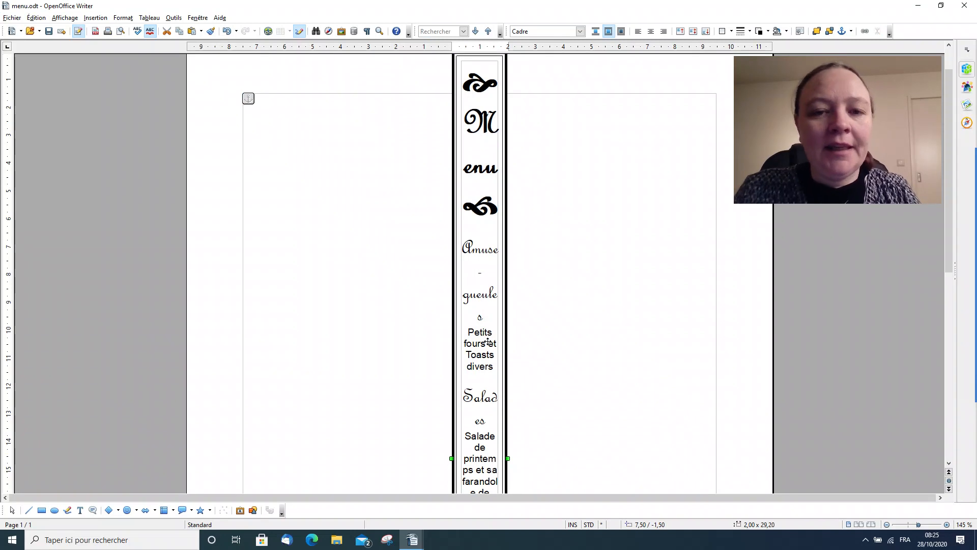
- Widen the frame around the menu text to about 7.5 cm
scroll(443, 228, up, 2)
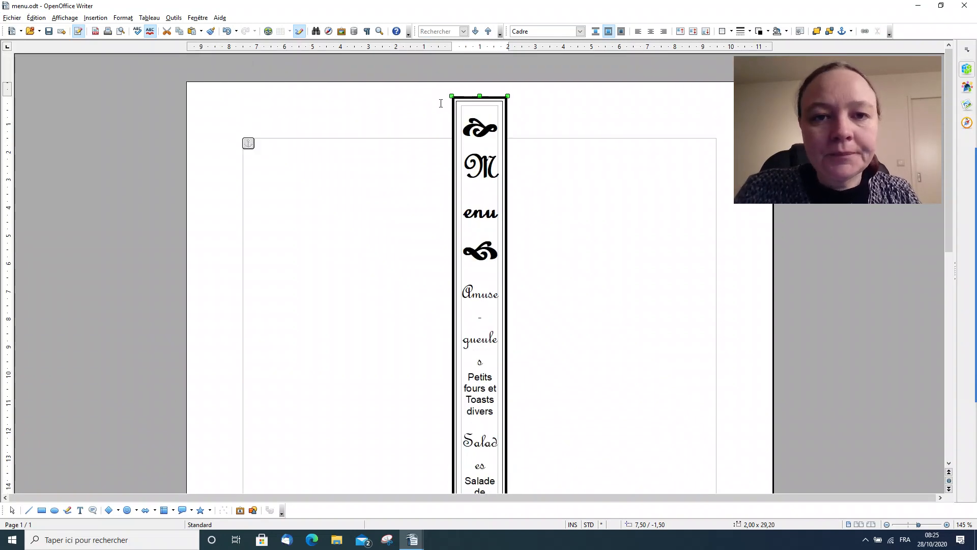
scroll(504, 105, down, 3)
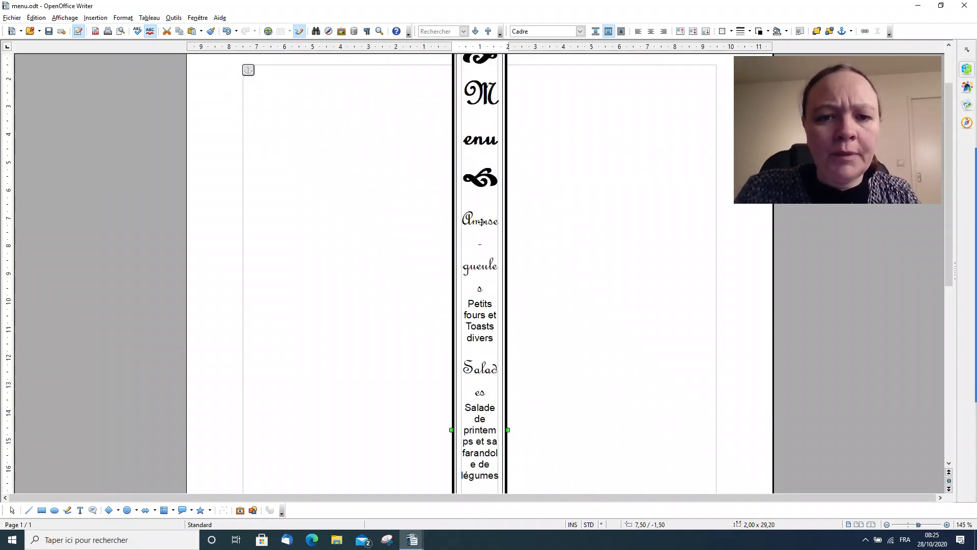
scroll(481, 222, up, 3)
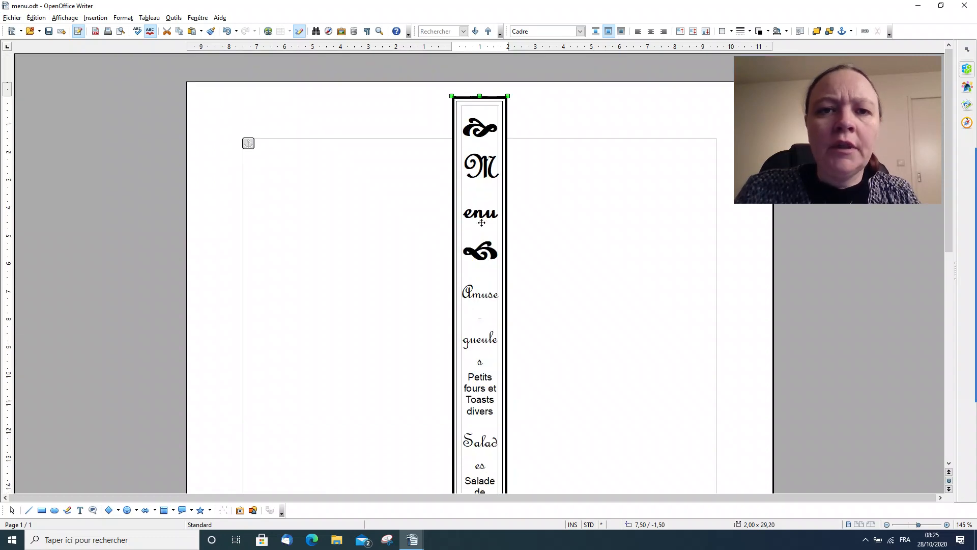
scroll(481, 223, down, 10)
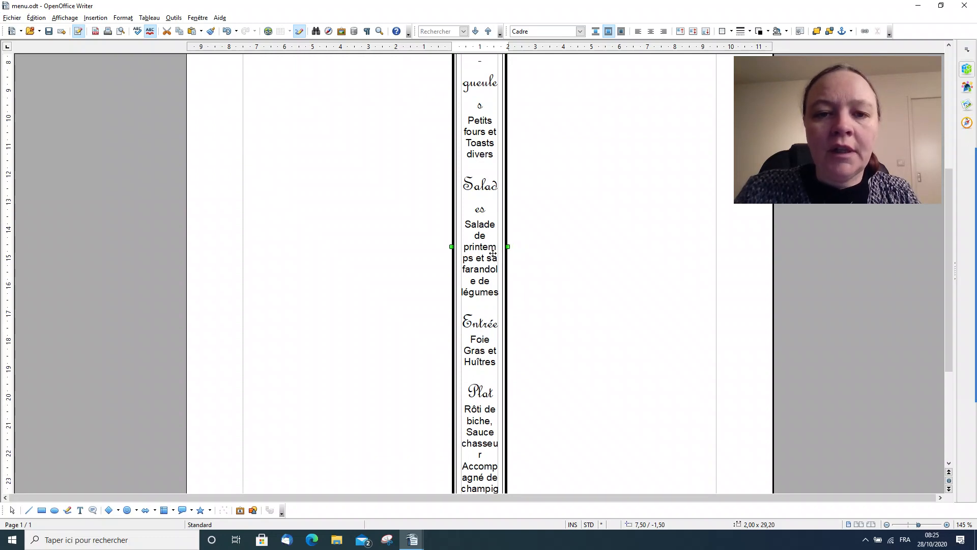
drag(508, 247, 656, 261)
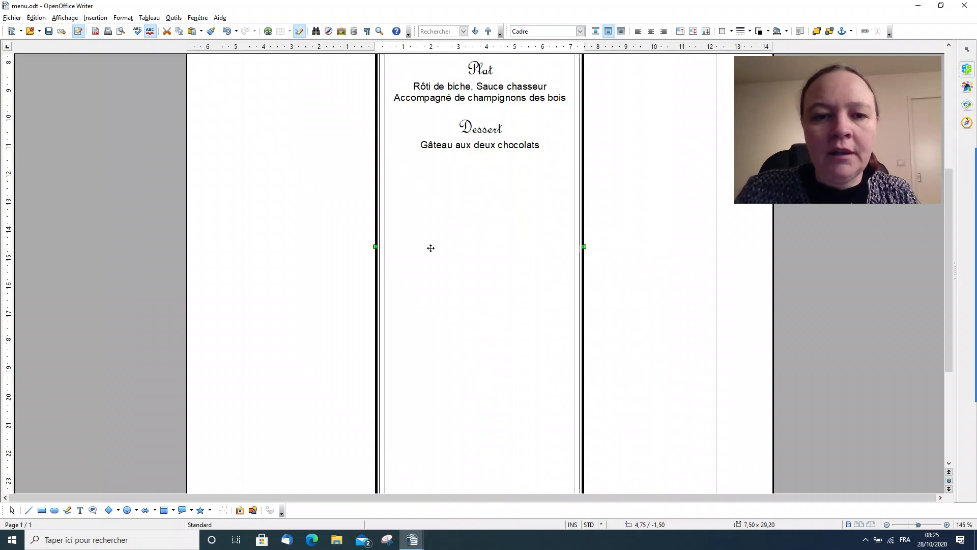
- Reselect the frame and widen it to about 10.9 cm so the salad dish fits on one line
click(367, 245)
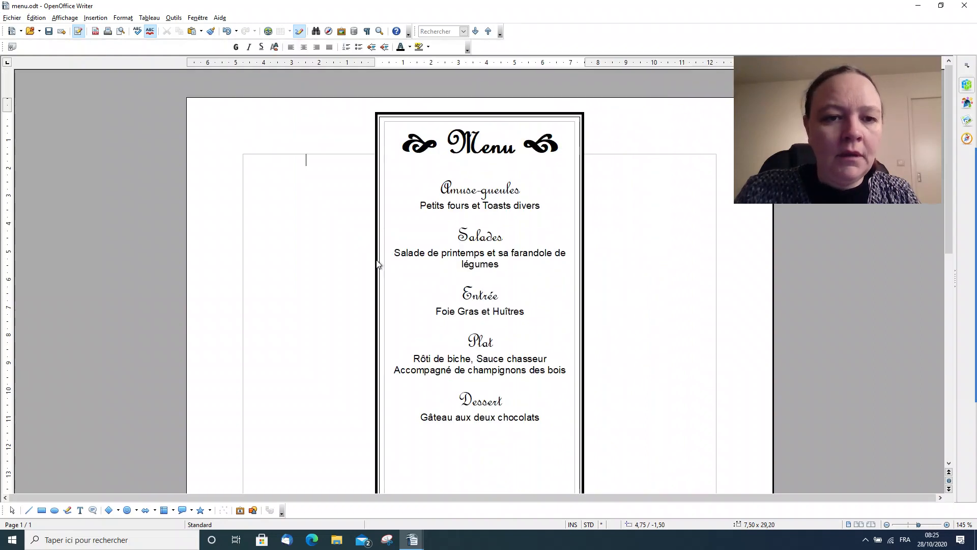
click(377, 254)
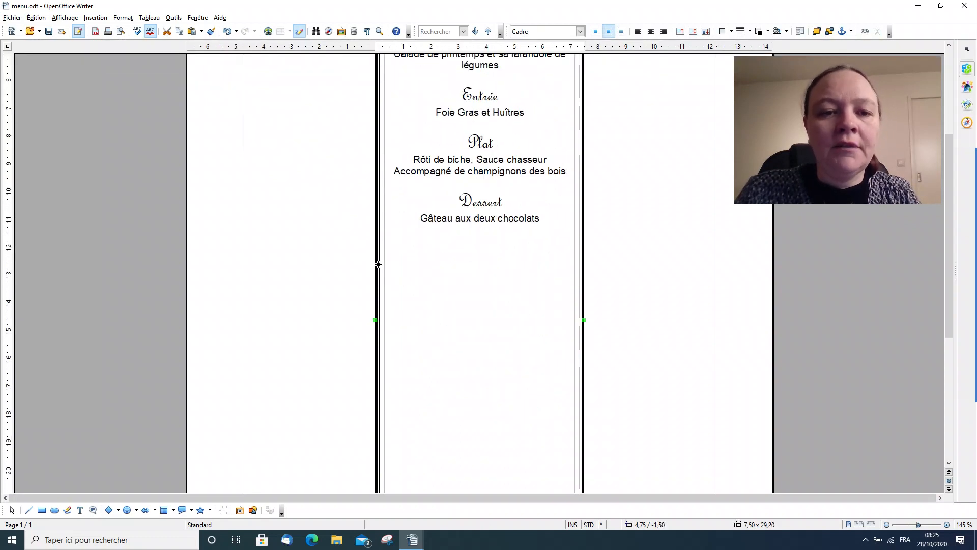
drag(374, 321, 277, 297)
scroll(438, 312, down, 3)
scroll(438, 312, up, 10)
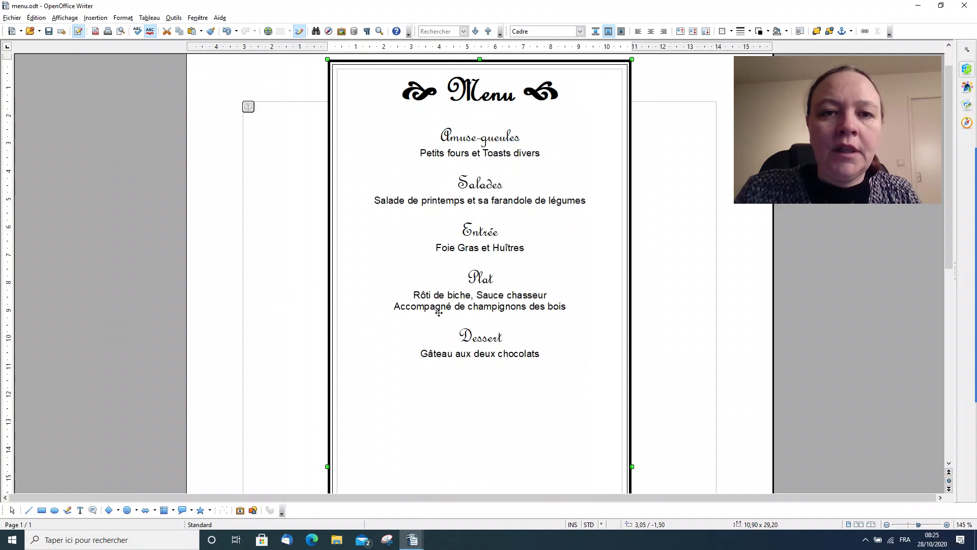
- Shorten the frame from its lower edge to about 11.5 cm high, ending just below the last dish
scroll(438, 312, down, 10)
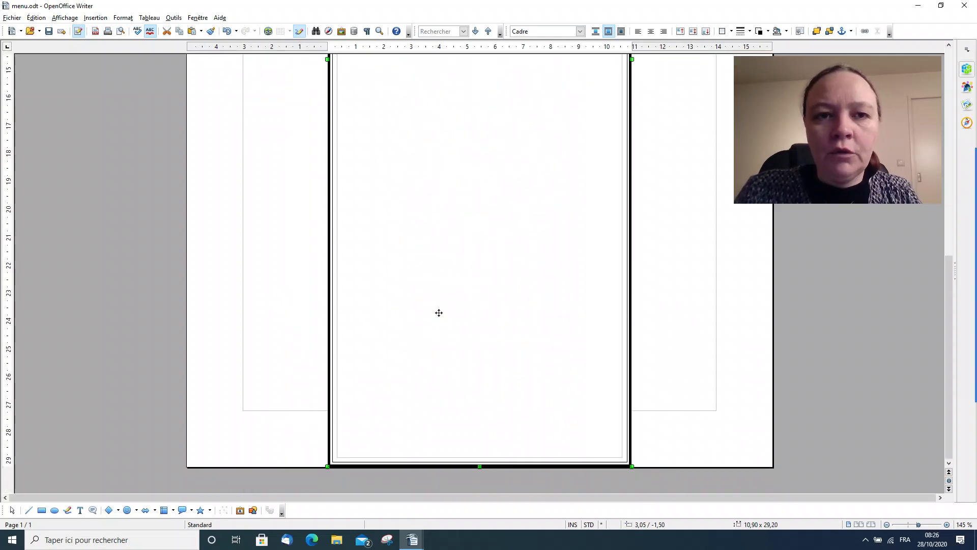
scroll(439, 313, up, 6)
scroll(441, 315, down, 6)
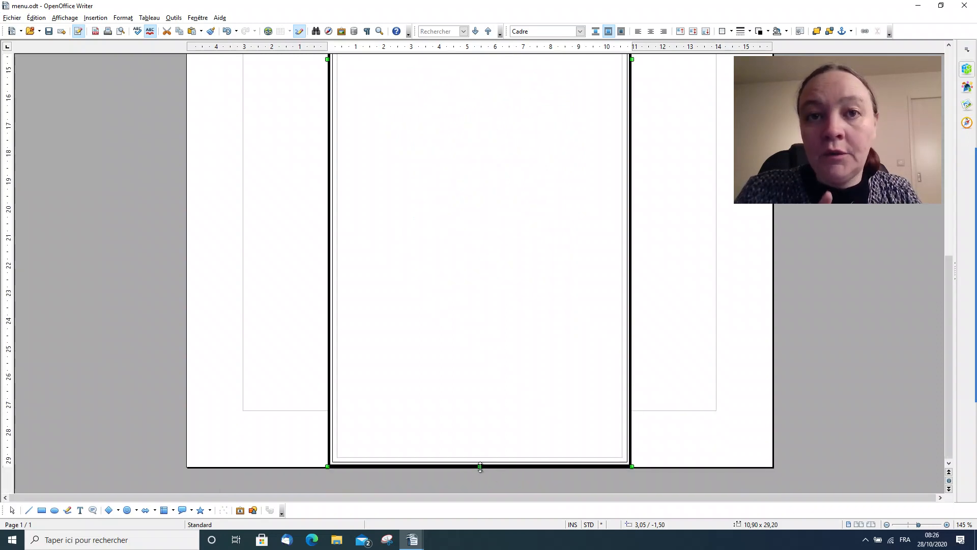
drag(480, 466, 466, 116)
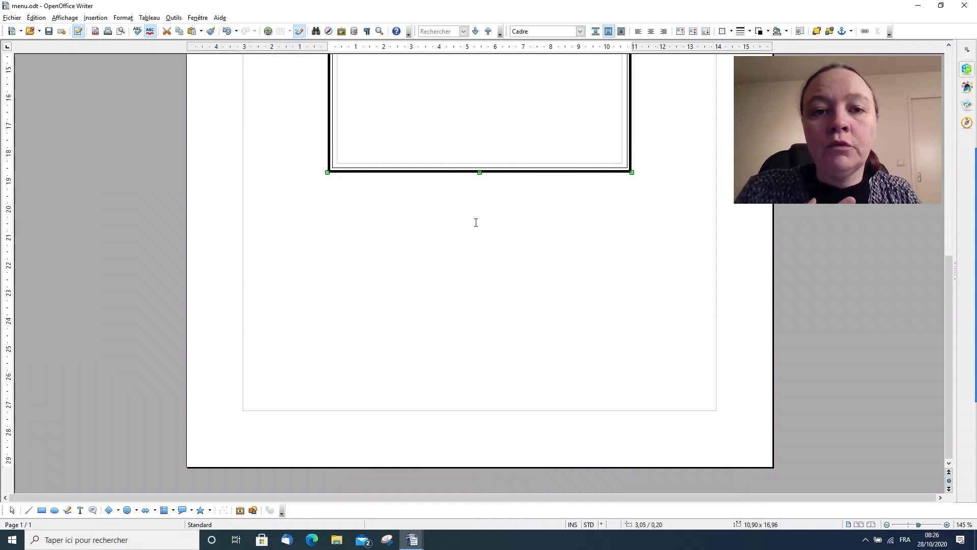
scroll(471, 219, up, 3)
scroll(463, 261, up, 1)
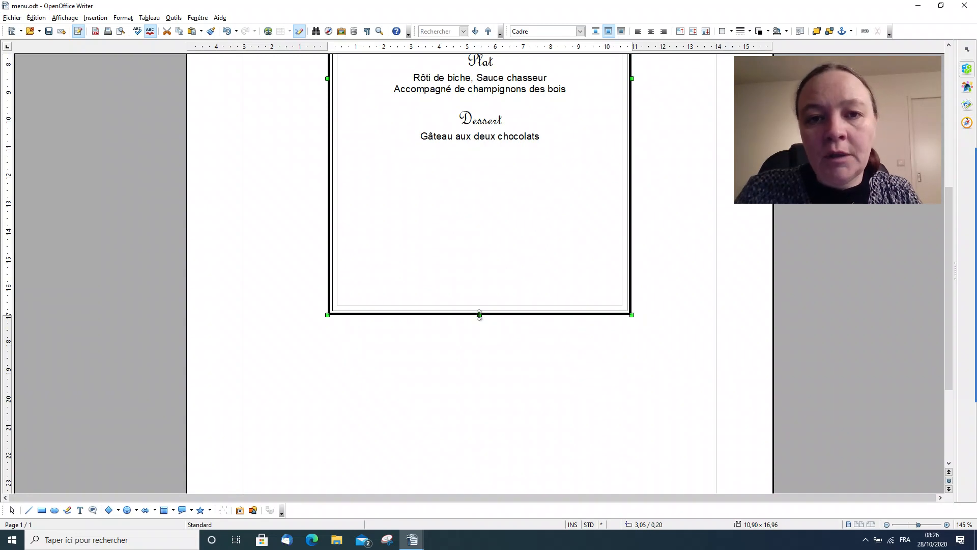
drag(479, 315, 481, 157)
scroll(456, 321, up, 7)
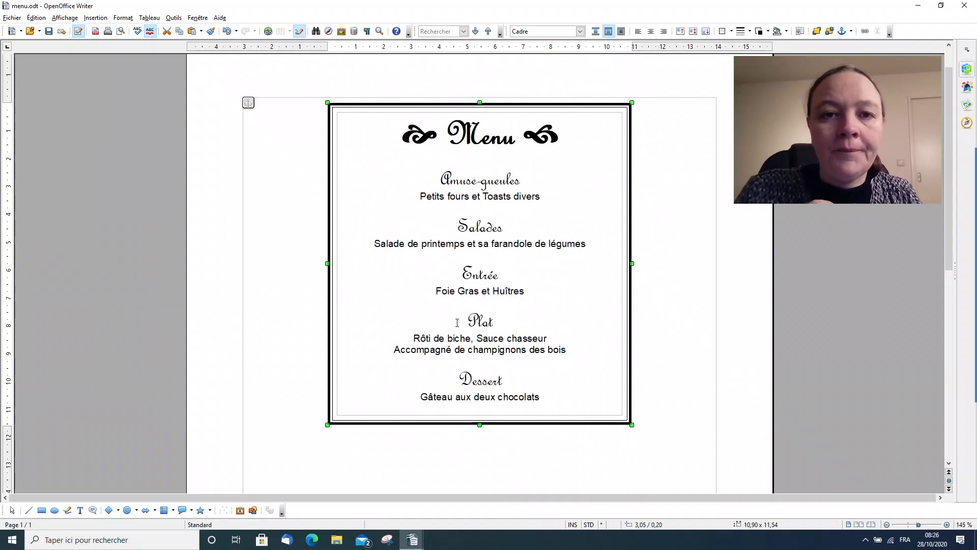
- Narrow the frame around the menu to about 9.4 cm wide and deselect it
scroll(457, 322, down, 2)
scroll(457, 322, up, 2)
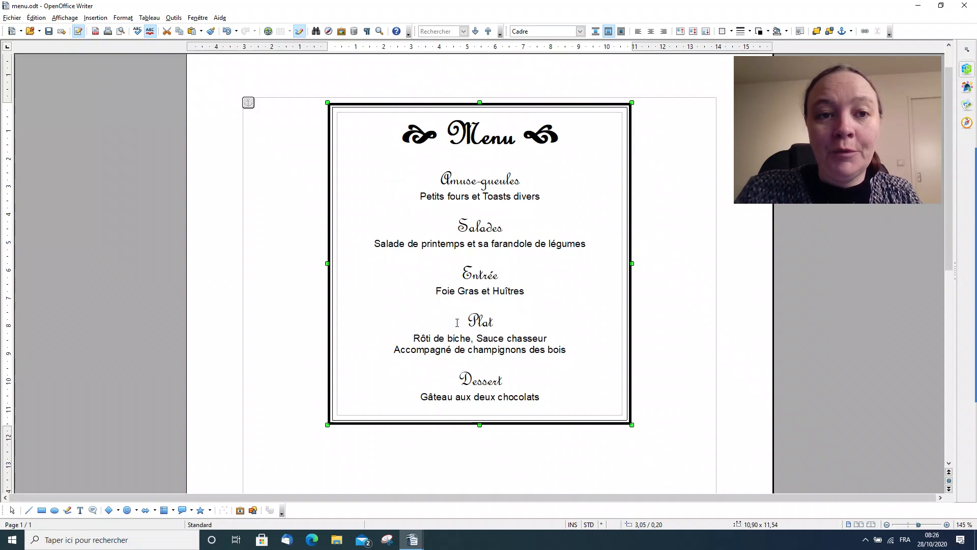
drag(631, 263, 588, 262)
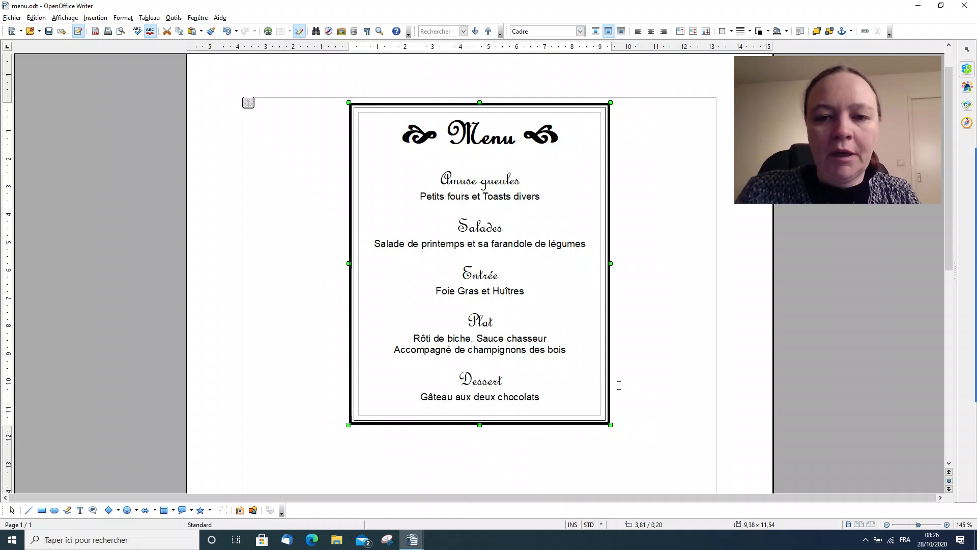
click(653, 363)
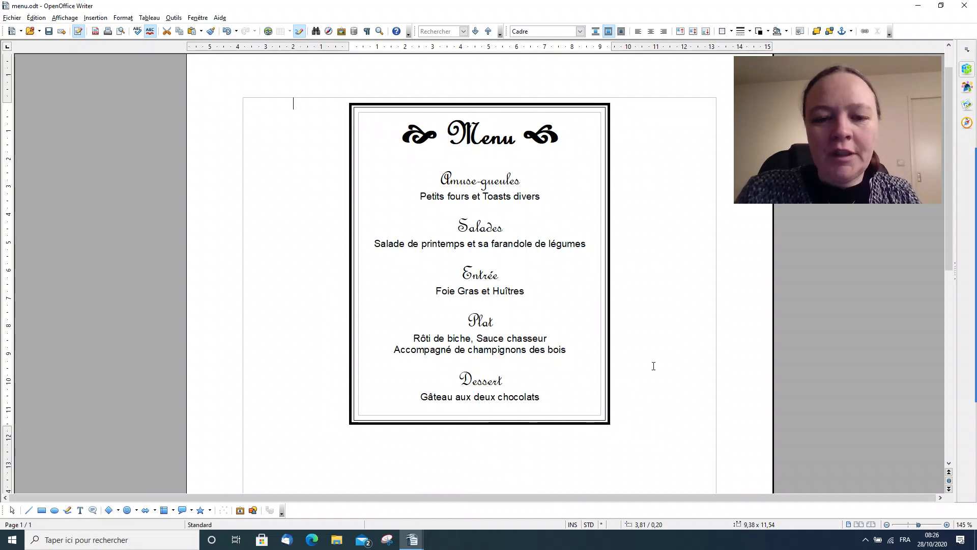
- Switch to the course document, read the instructions for the grey title background and the motif changes, and return to menu.odt
click(413, 542)
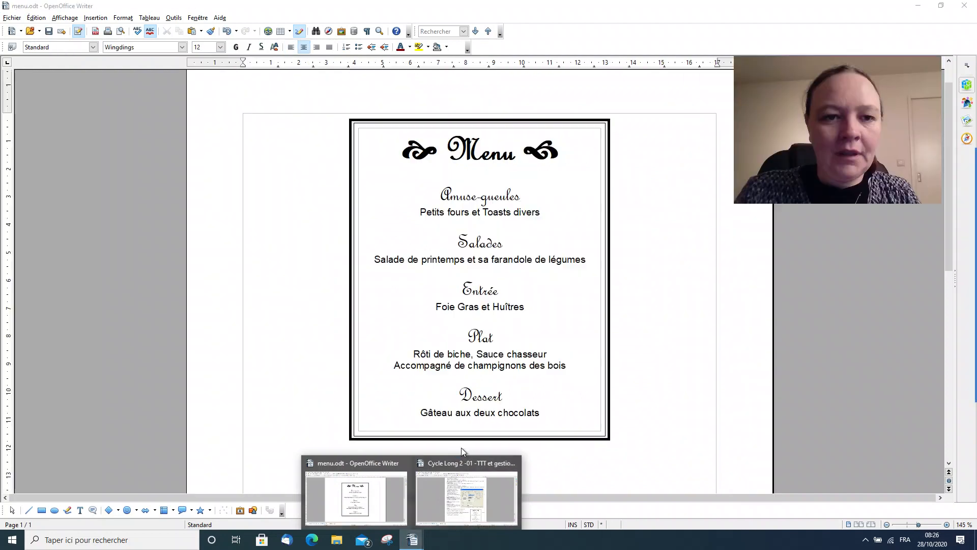
click(472, 503)
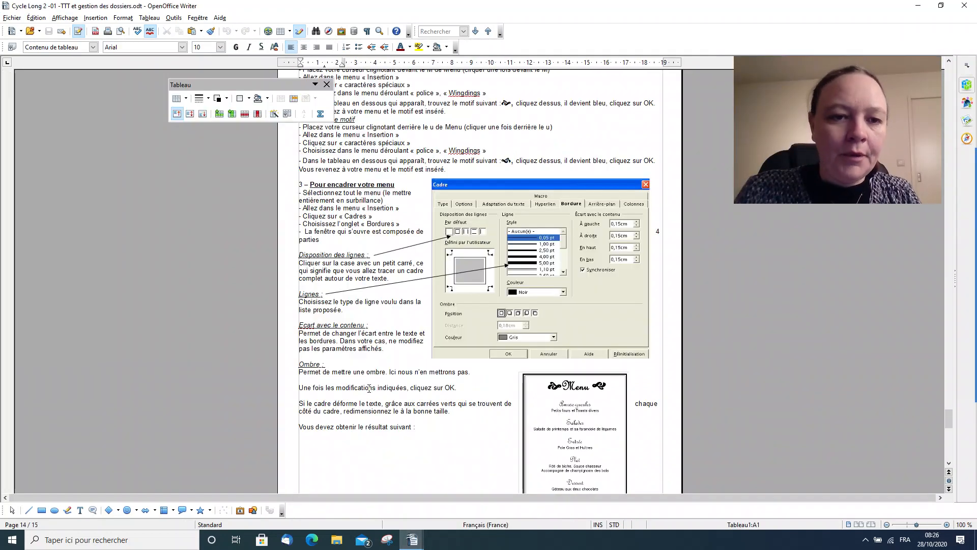
scroll(359, 370, up, 4)
scroll(359, 371, down, 8)
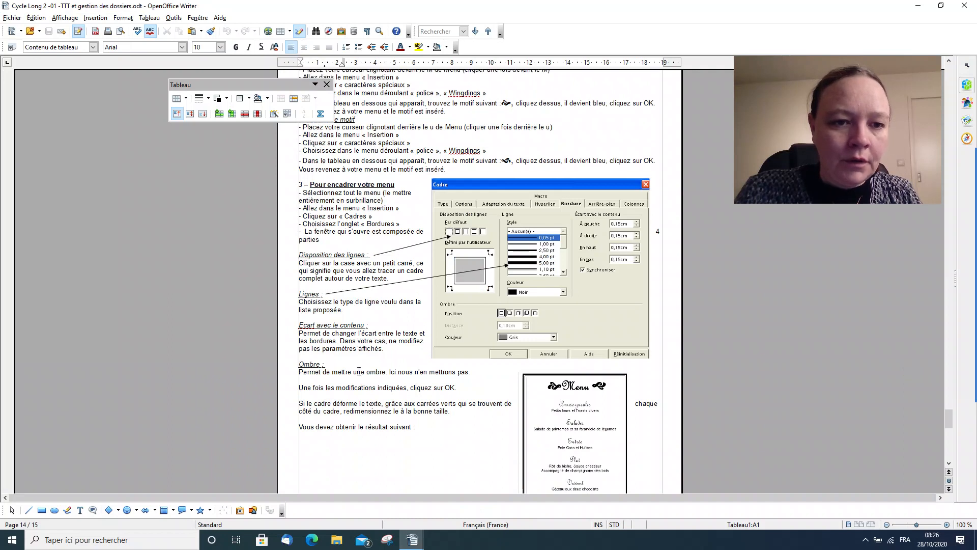
scroll(359, 371, down, 5)
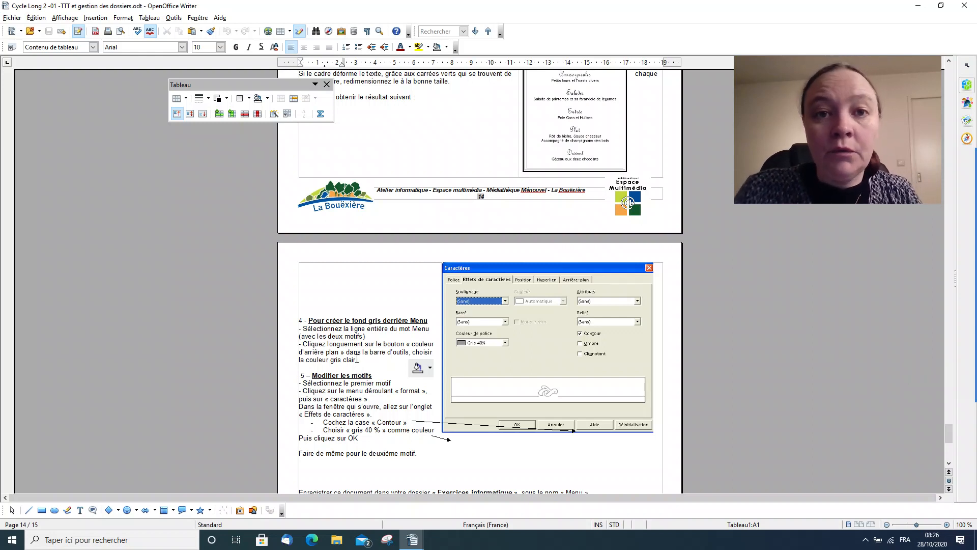
click(413, 540)
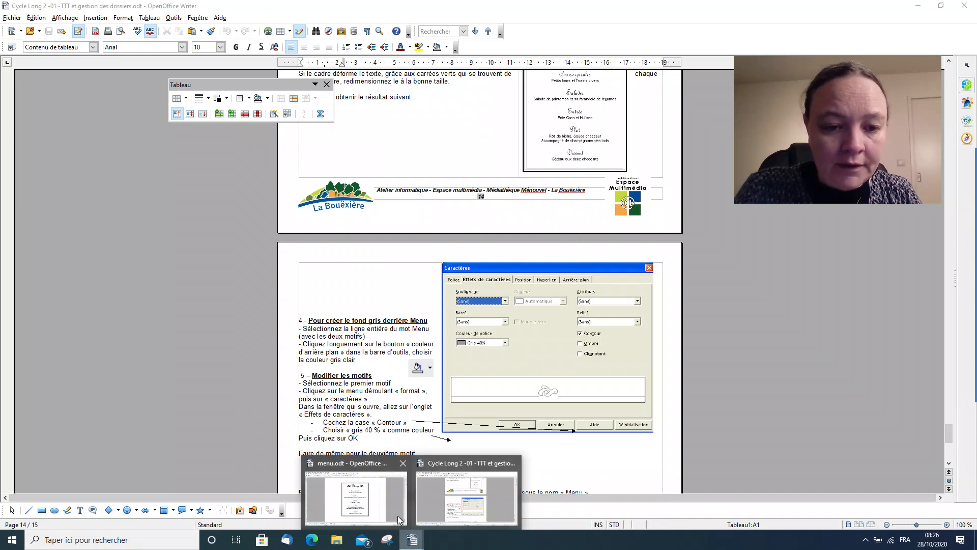
click(388, 500)
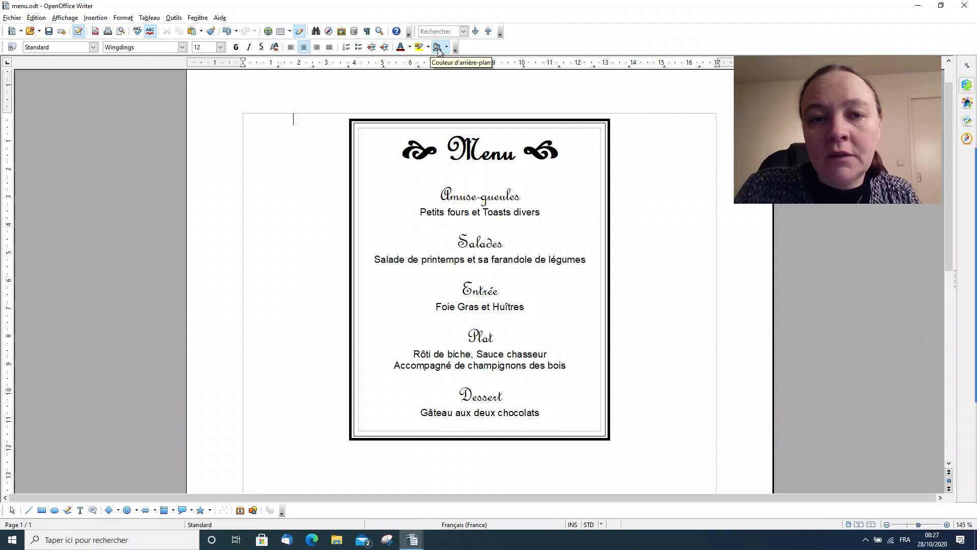
- Place the cursor in the Menu title line inside the frame and give that paragraph a Gris 5 background
click(445, 148)
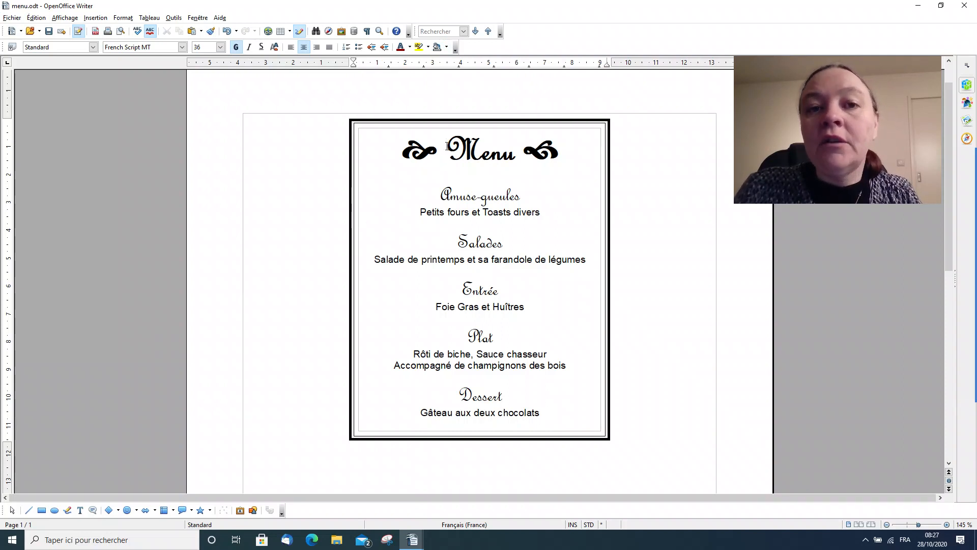
click(235, 129)
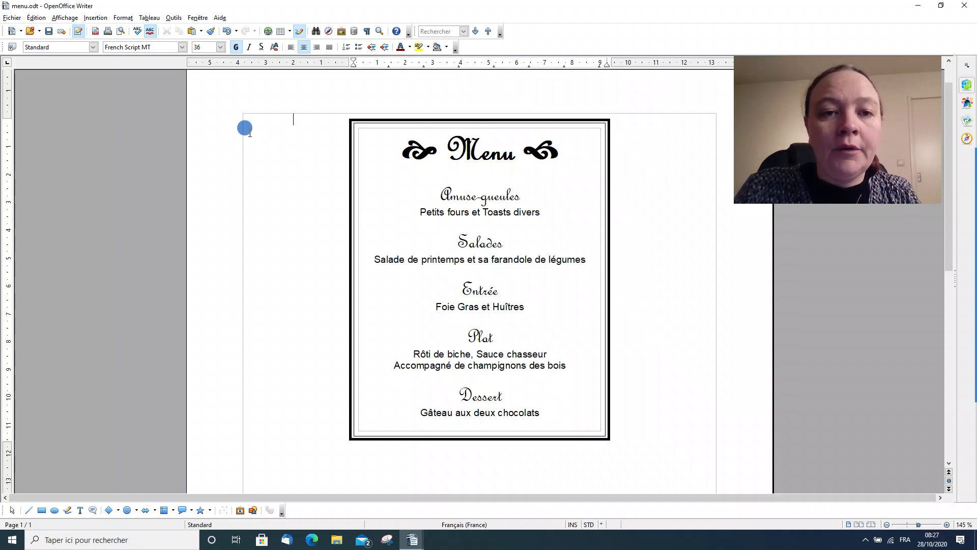
click(350, 158)
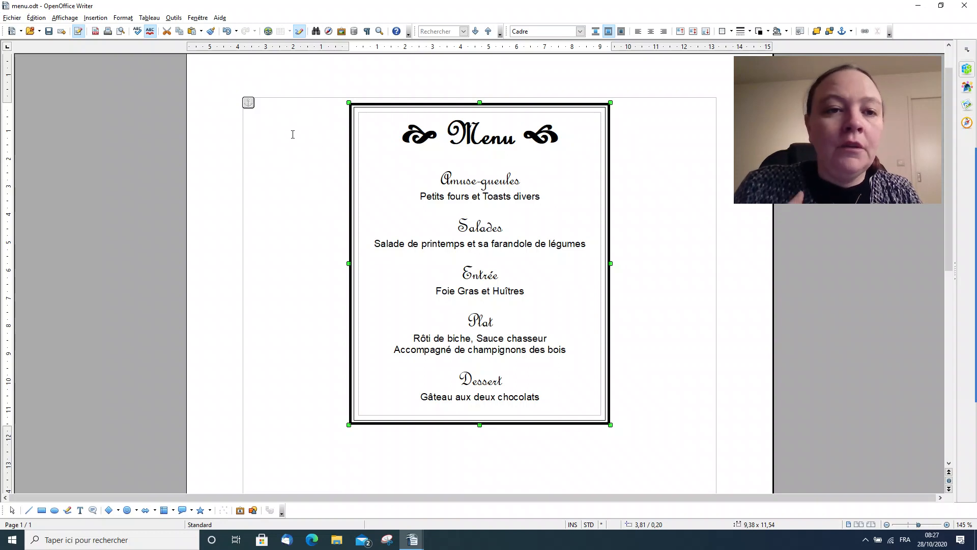
click(287, 132)
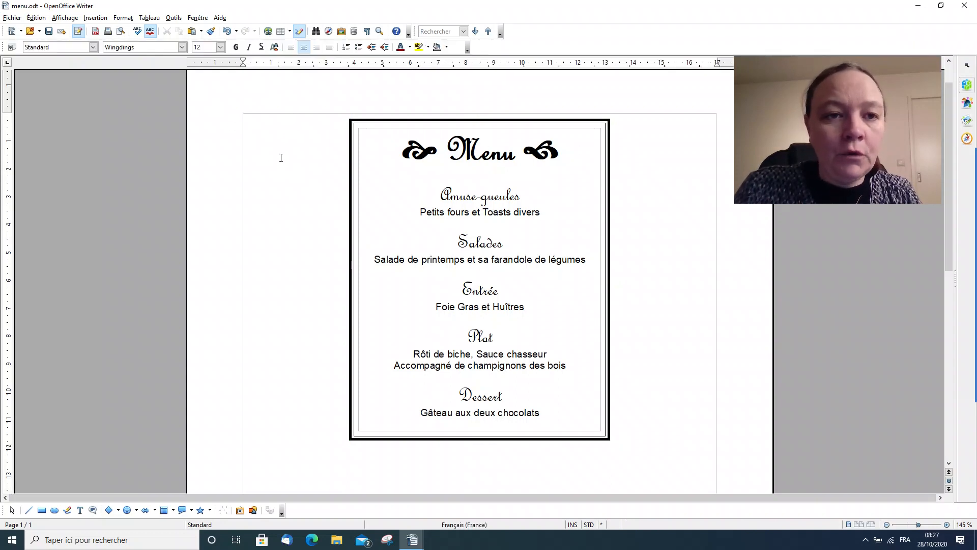
click(447, 149)
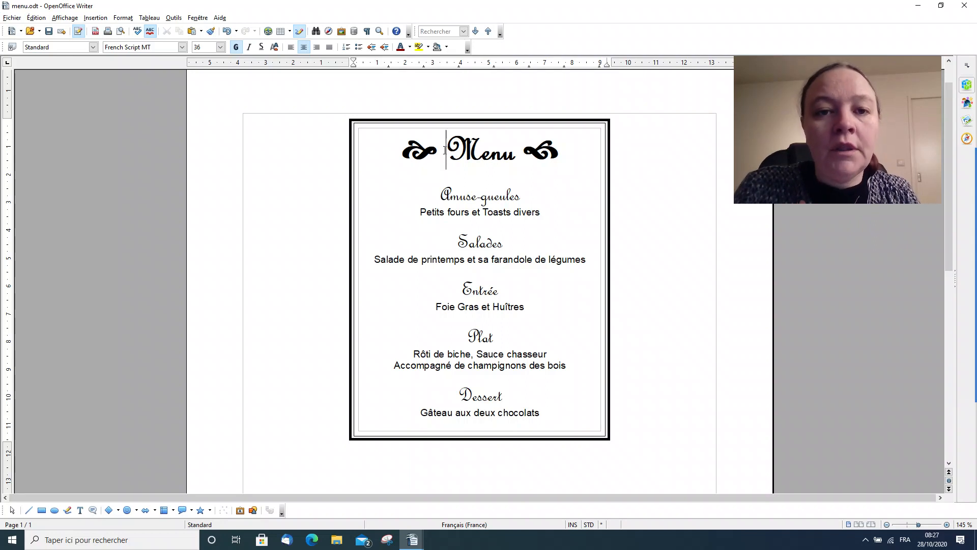
click(447, 48)
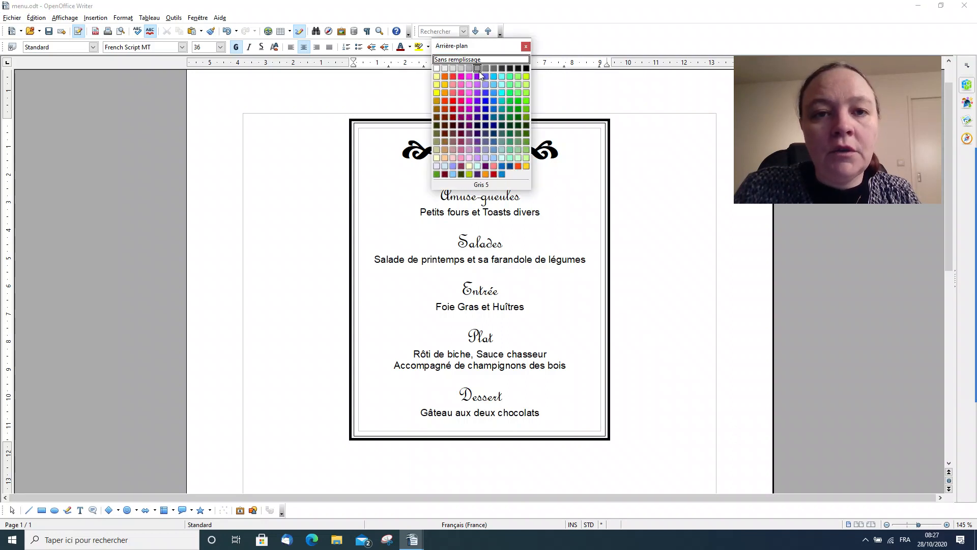
click(479, 68)
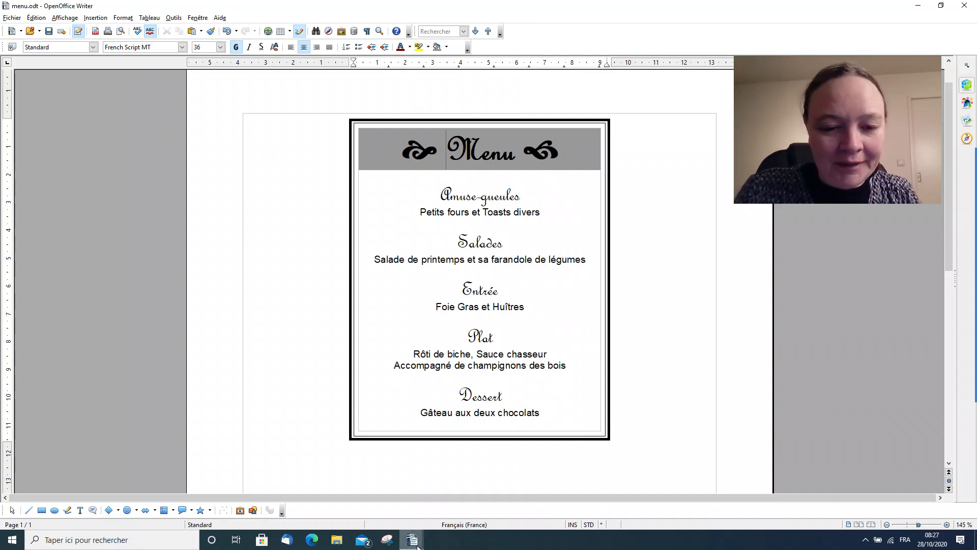
- Examine the title band and ornaments of the finished model menu in the course document at high magnification, and return to menu.odt
mouse_move(417, 546)
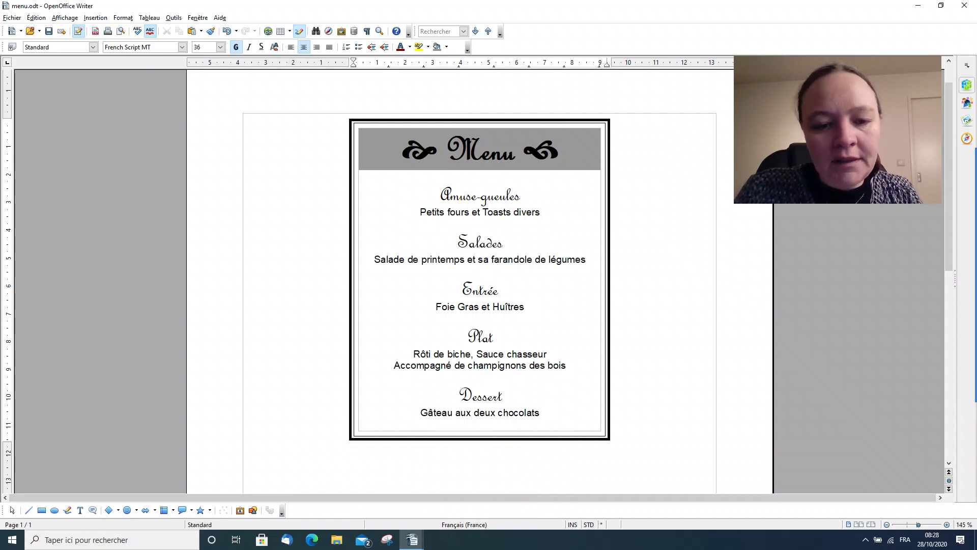
mouse_move(412, 539)
click(450, 506)
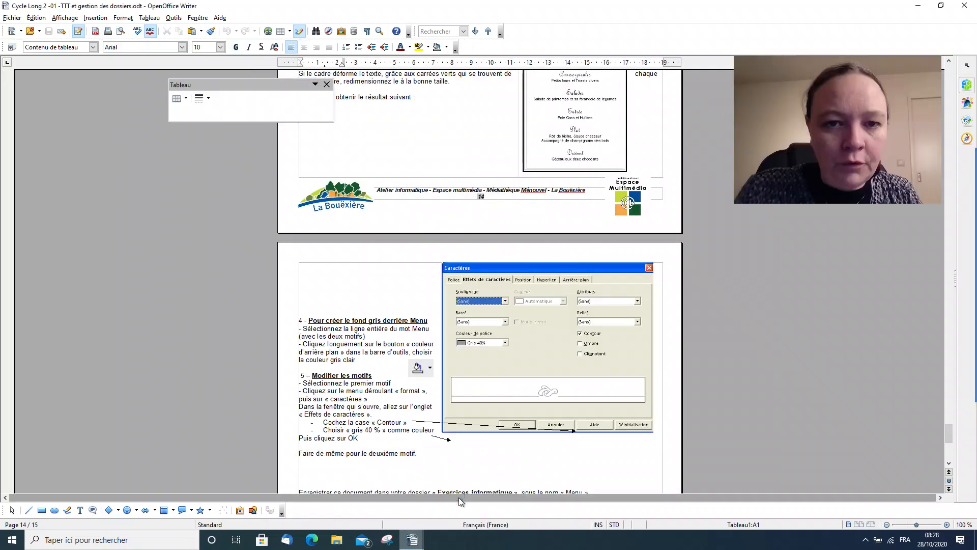
scroll(438, 228, up, 20)
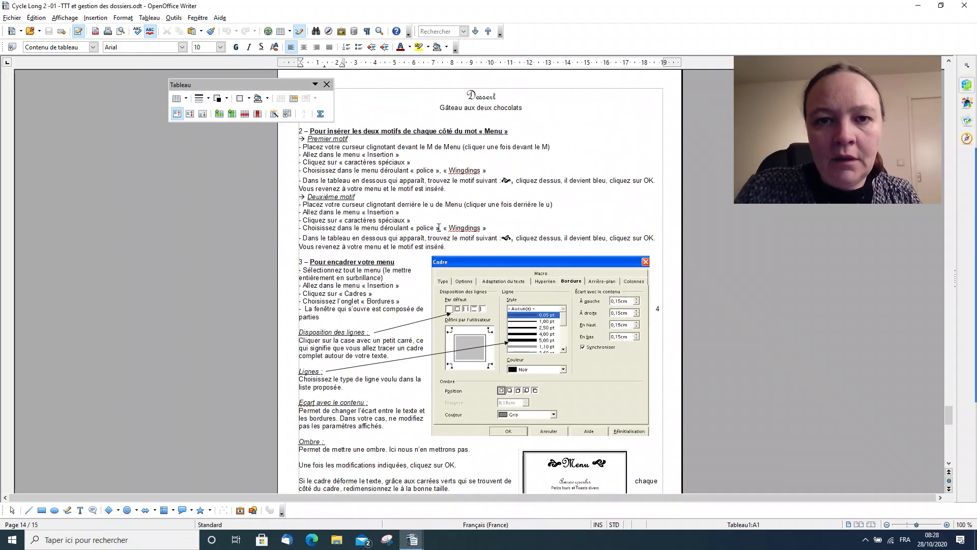
scroll(439, 227, up, 3)
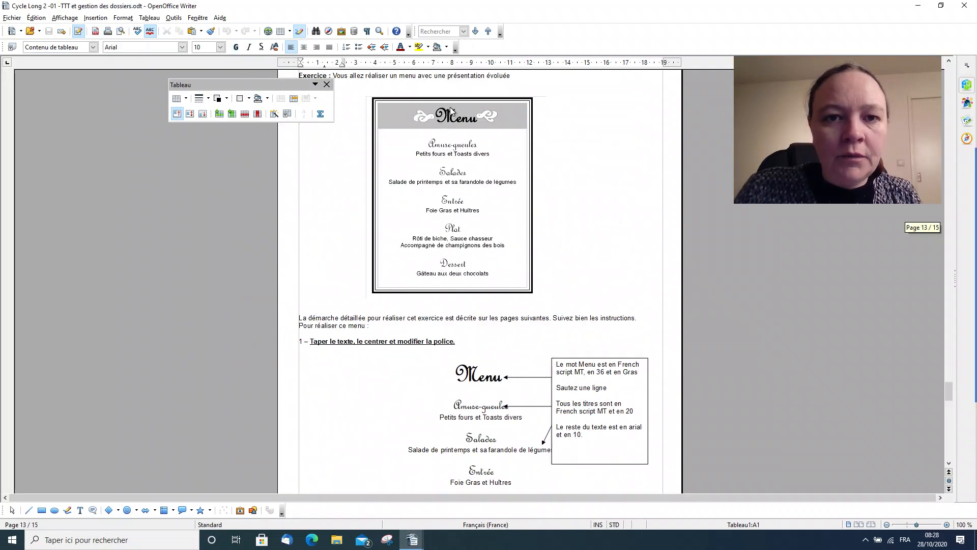
click(929, 525)
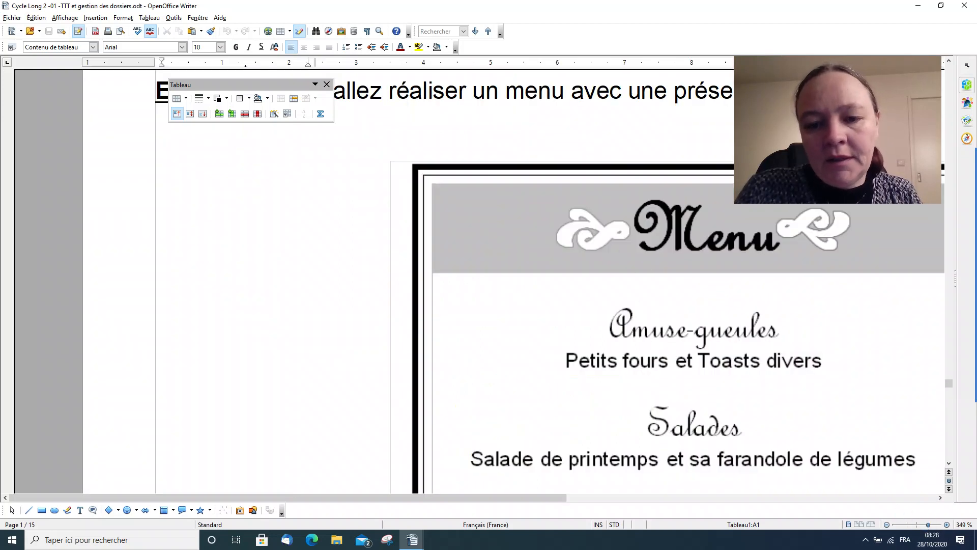
drag(351, 499, 490, 516)
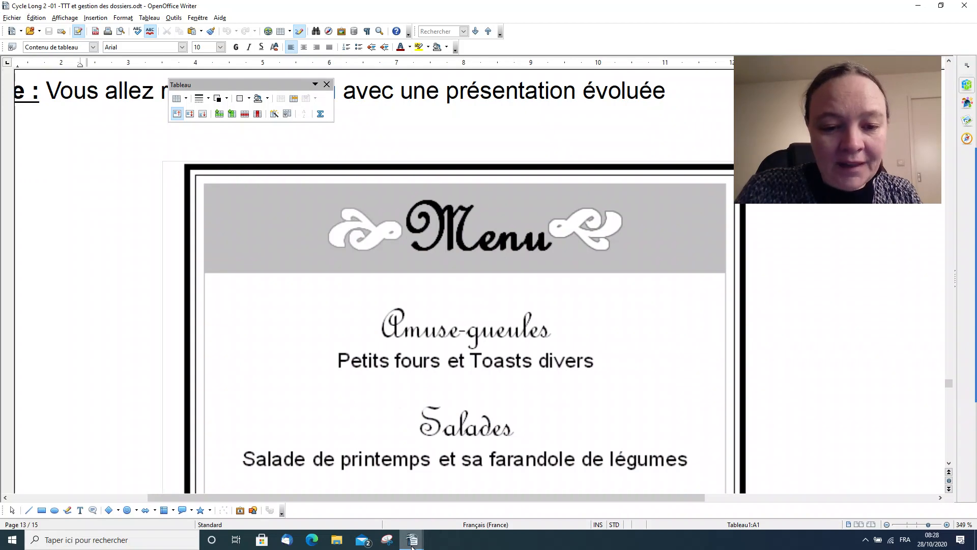
mouse_move(412, 546)
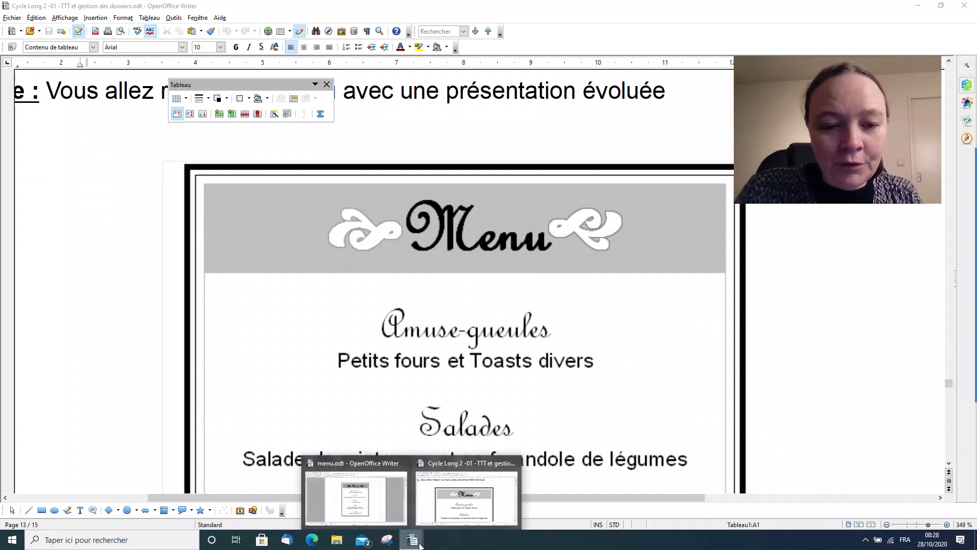
click(371, 495)
- Select the ornament before the word Menu and set its character effects to font colour Blanc with Contour enabled
click(430, 149)
click(405, 149)
drag(438, 151, 400, 150)
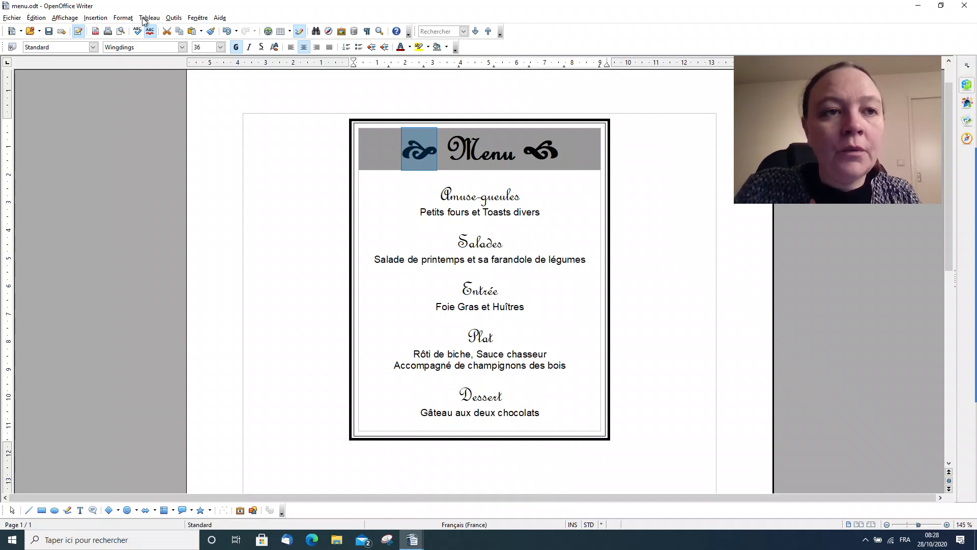
click(125, 18)
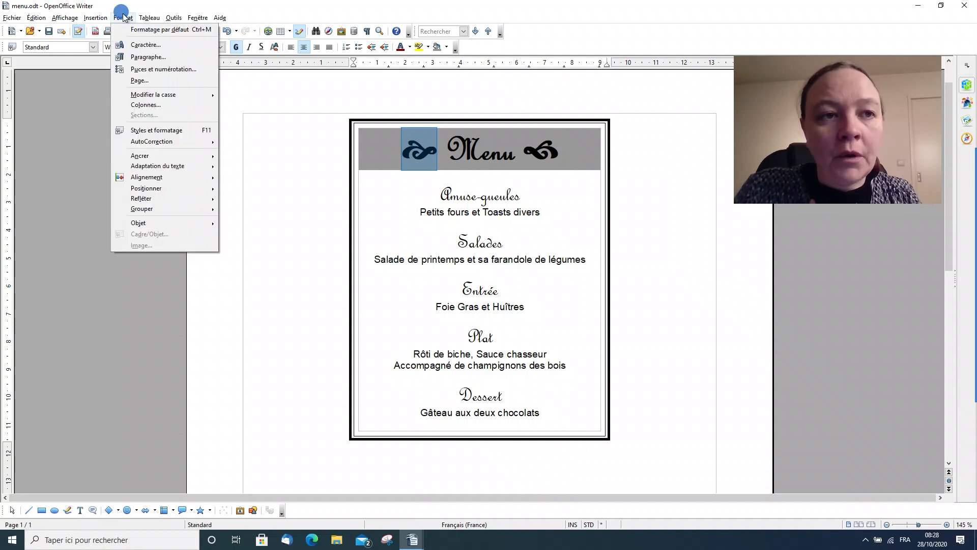
click(127, 45)
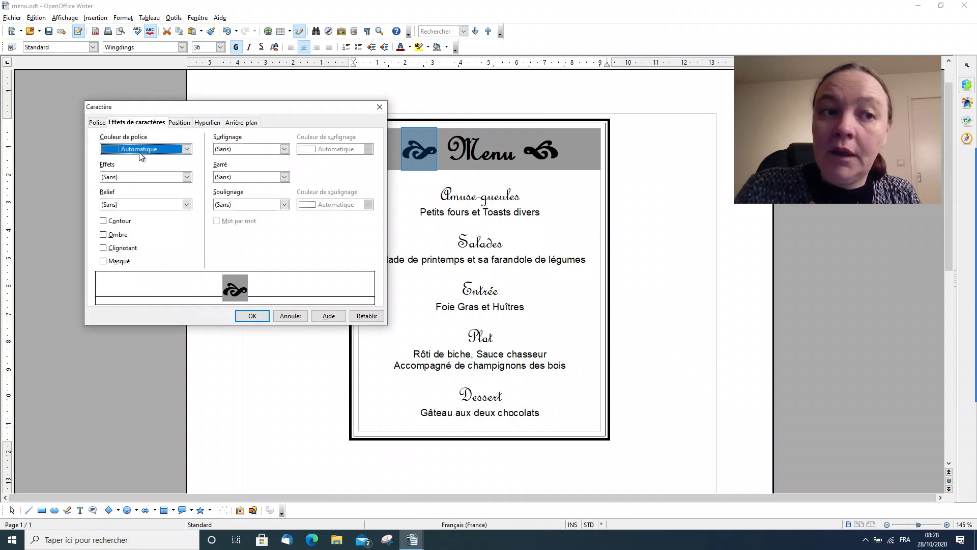
click(183, 151)
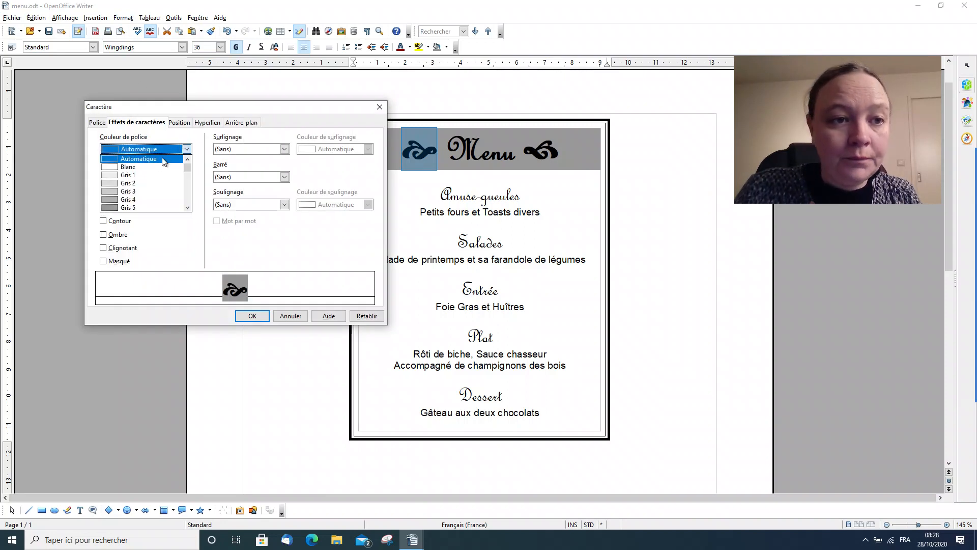
click(147, 168)
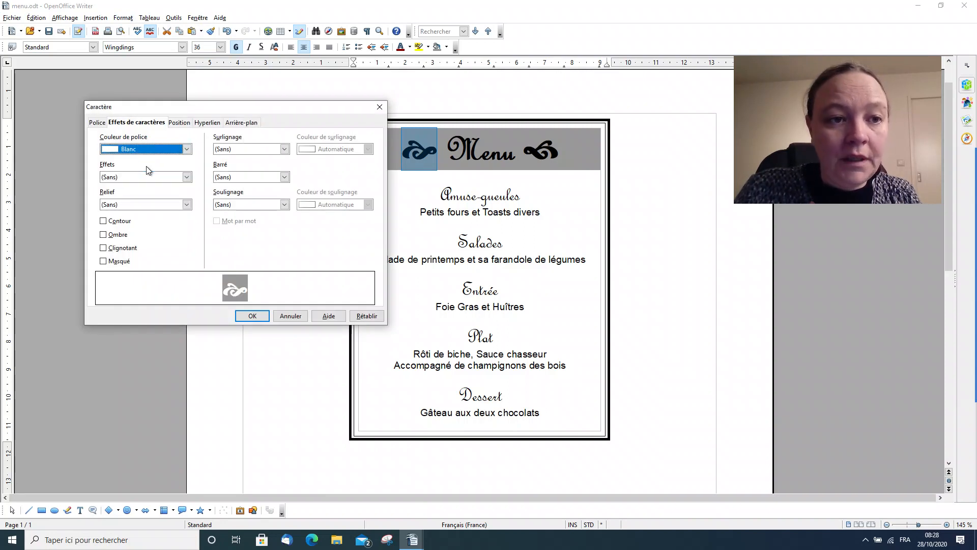
click(103, 222)
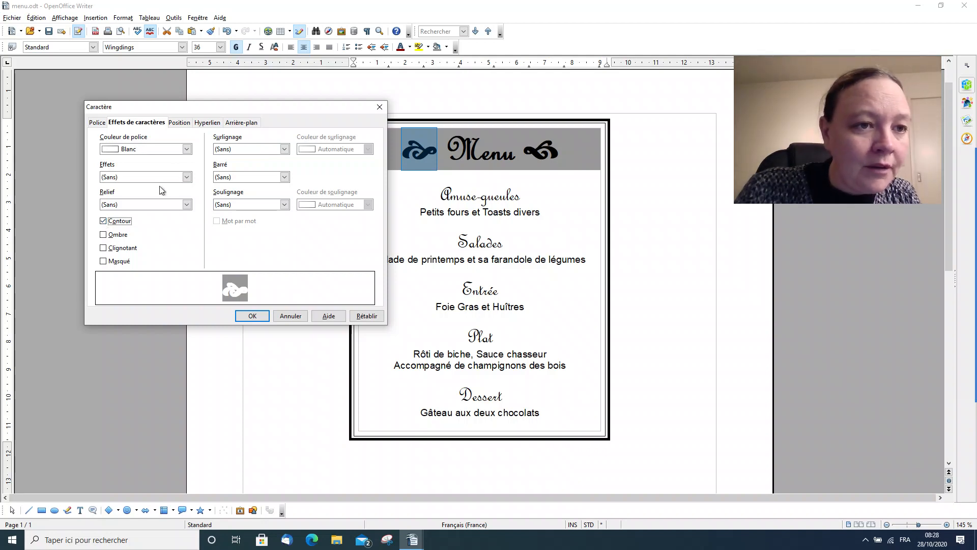
- Change the first ornament's font colour to Gris 7, apply the character effects and deselect it
click(186, 149)
scroll(152, 189, down, 1)
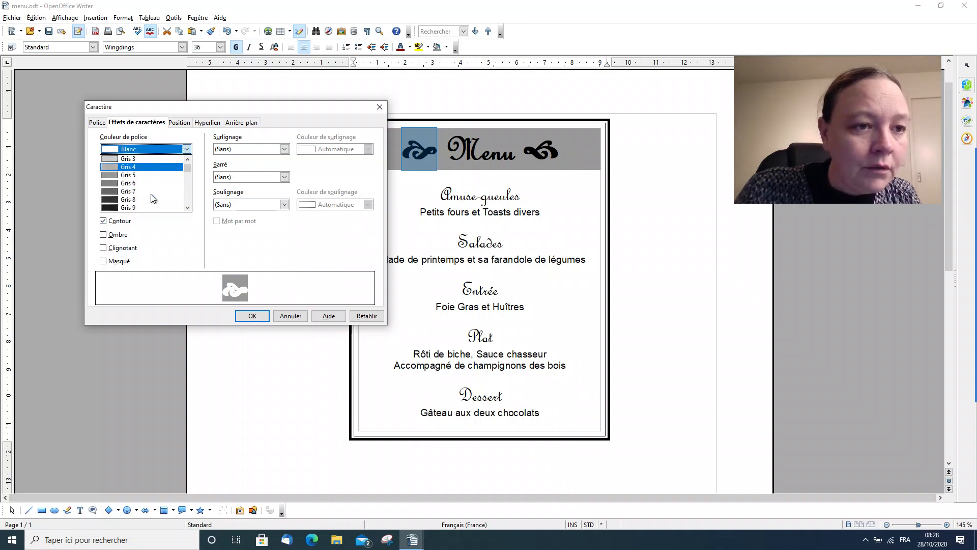
click(138, 192)
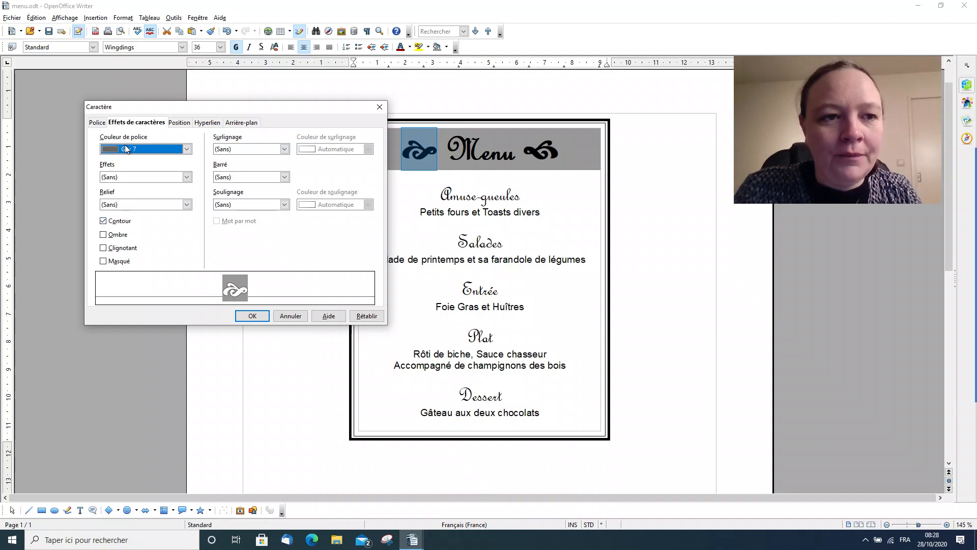
click(252, 316)
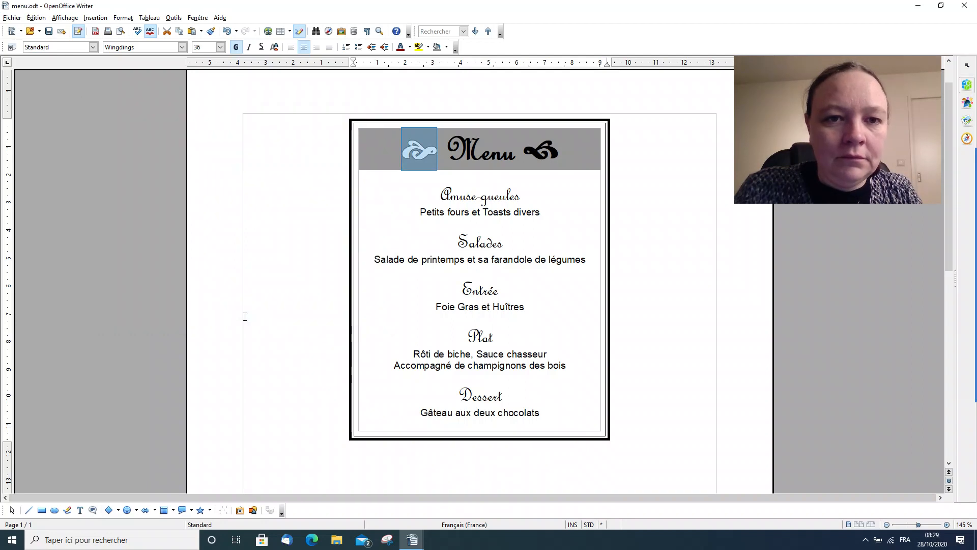
click(421, 224)
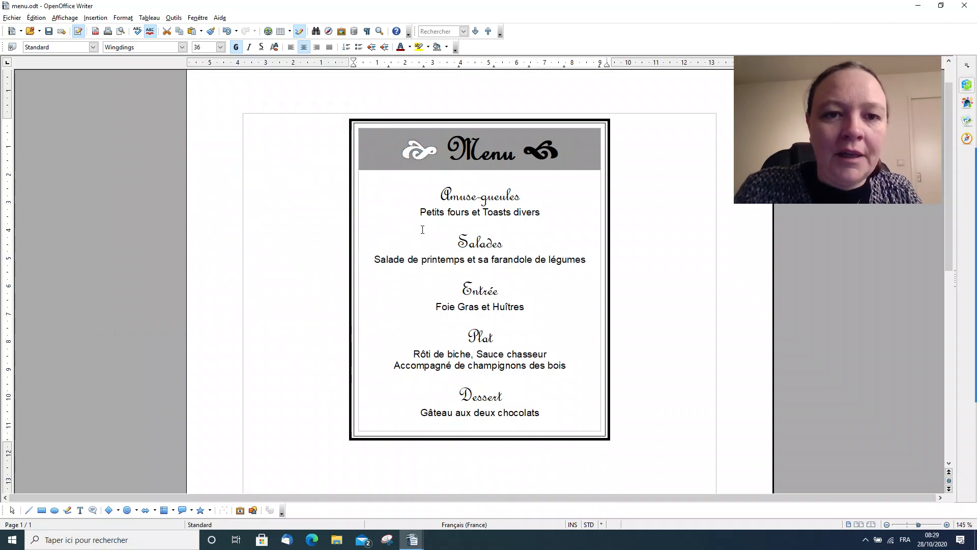
- Select the ornament after the word Menu and set its font colour to Blanc
click(521, 146)
drag(523, 147, 556, 150)
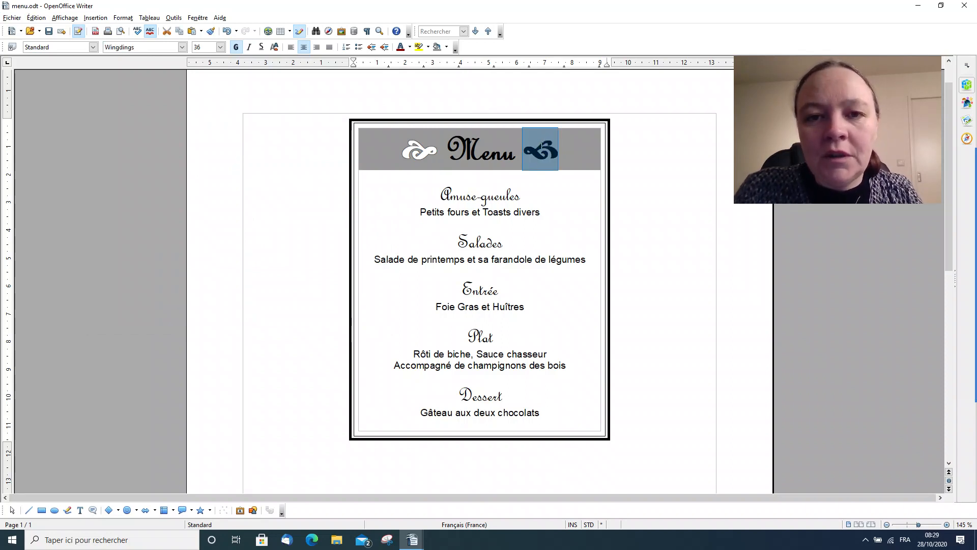
click(409, 47)
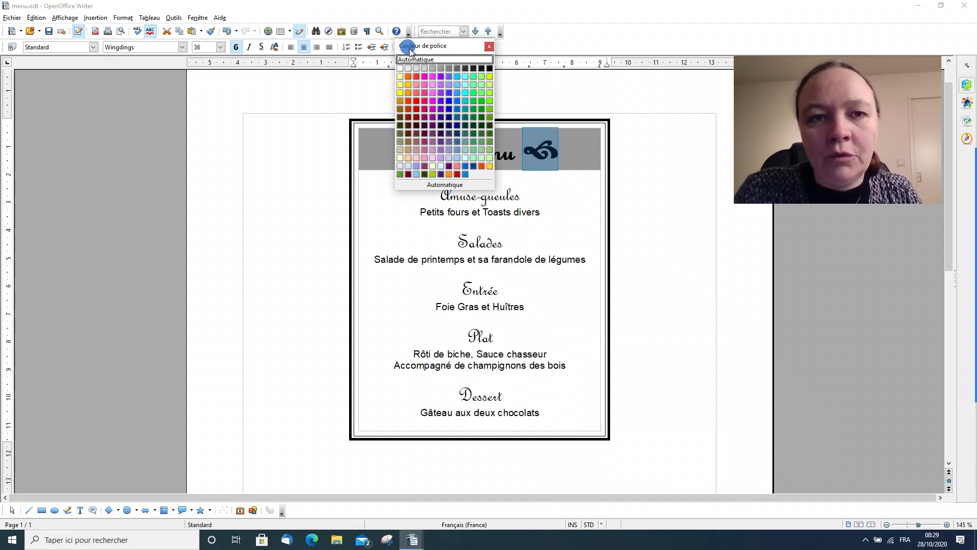
click(400, 64)
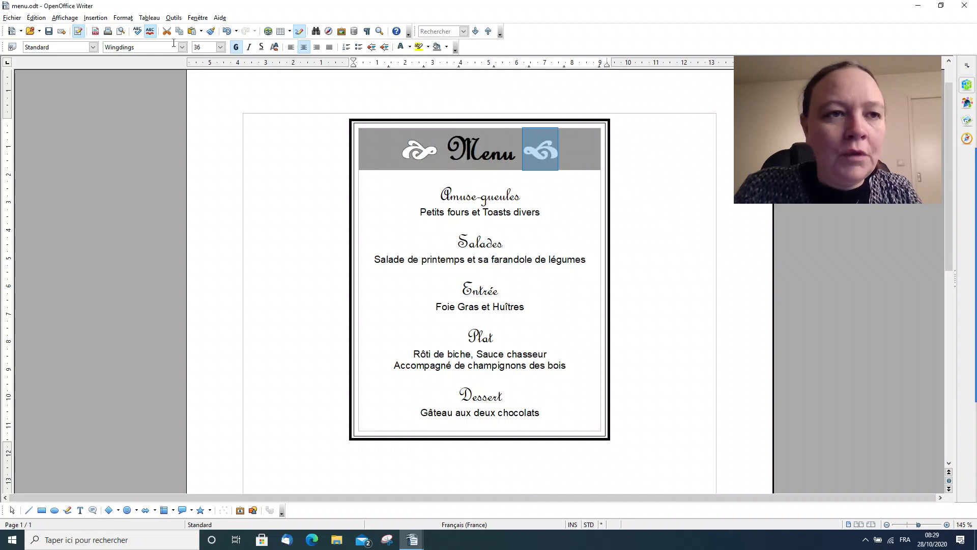
- Enable Contour for the selected ornament, set its font colour to Gris 7, apply the character effects and deselect it
click(122, 18)
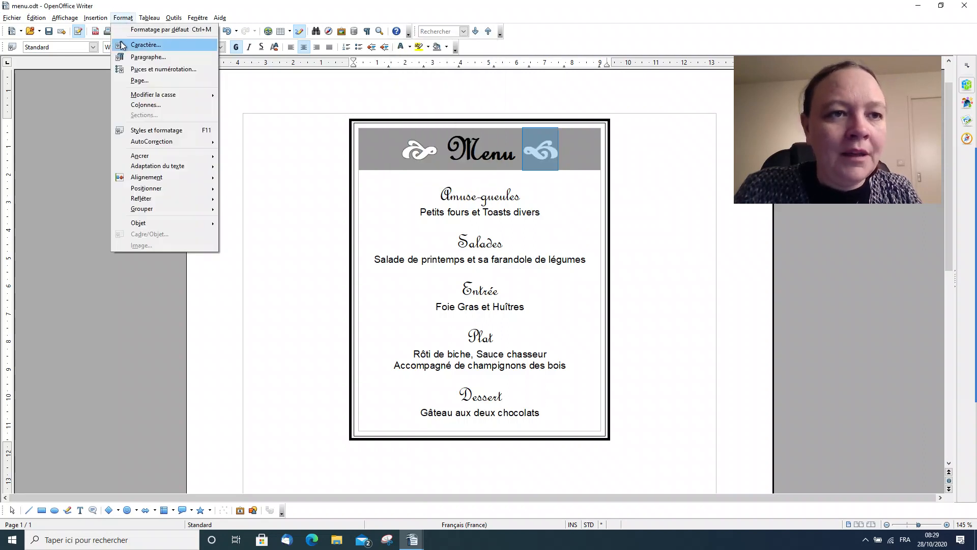
click(122, 44)
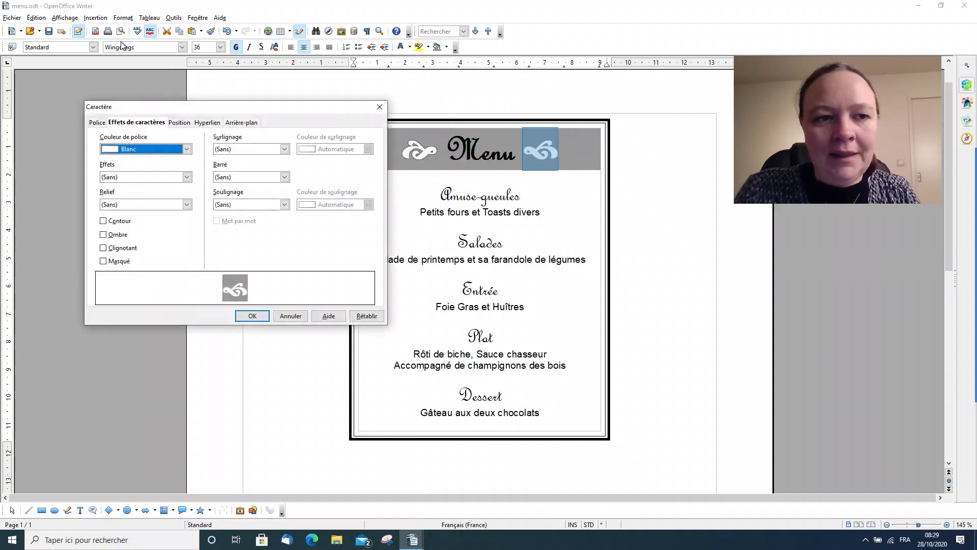
click(104, 221)
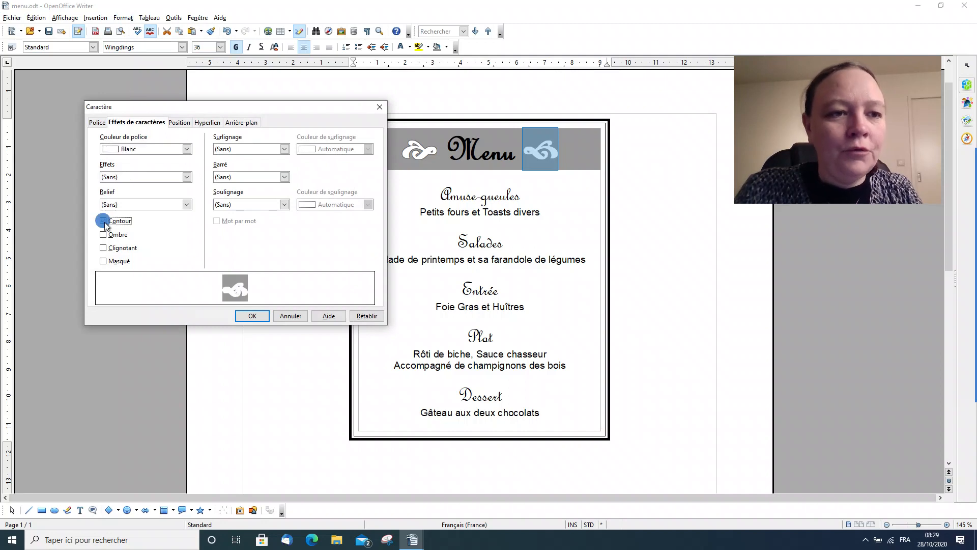
click(186, 149)
scroll(148, 191, down, 2)
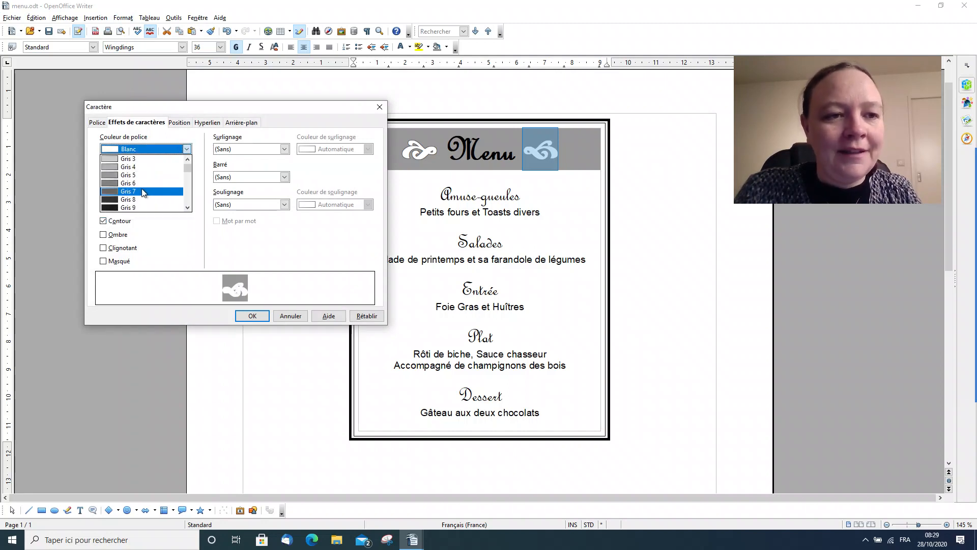
click(142, 192)
click(246, 318)
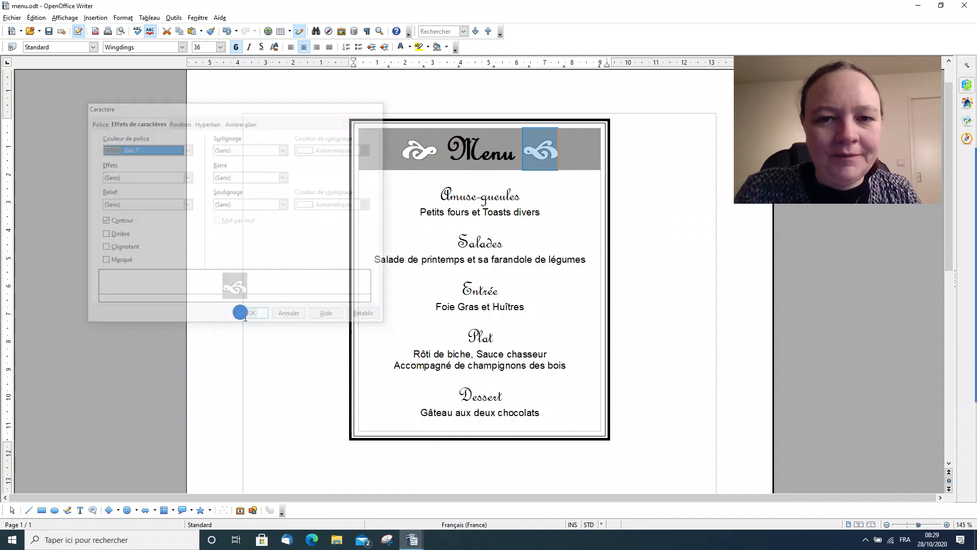
click(507, 211)
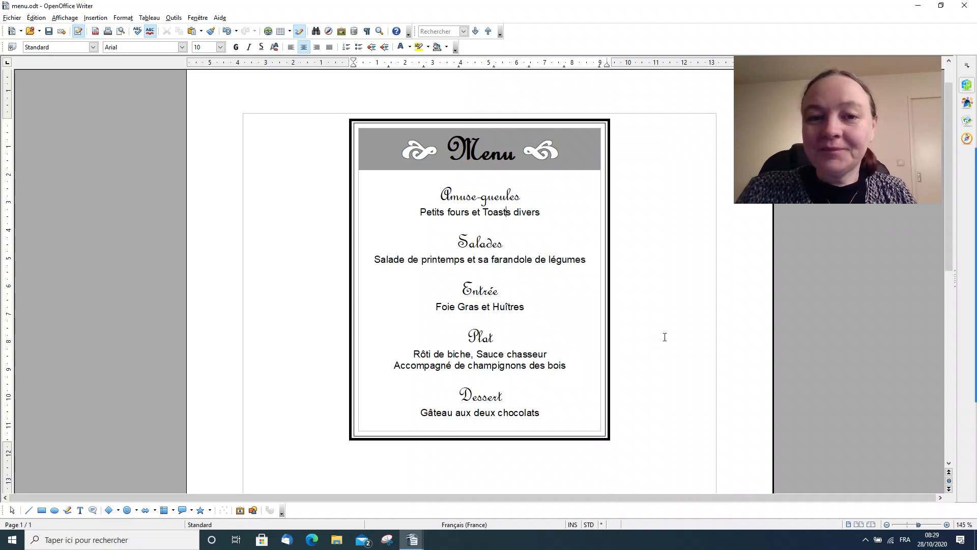
mouse_move(402, 548)
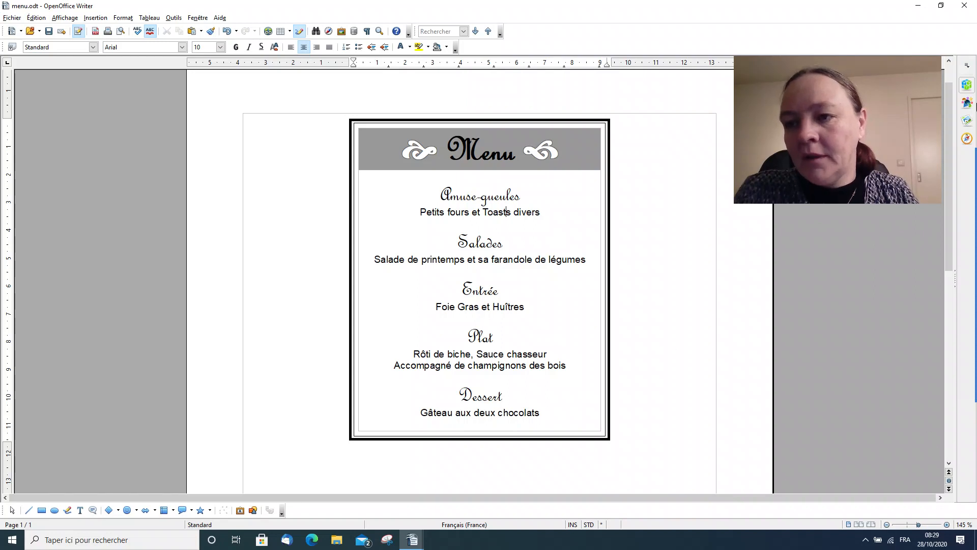
mouse_move(947, 247)
click(955, 344)
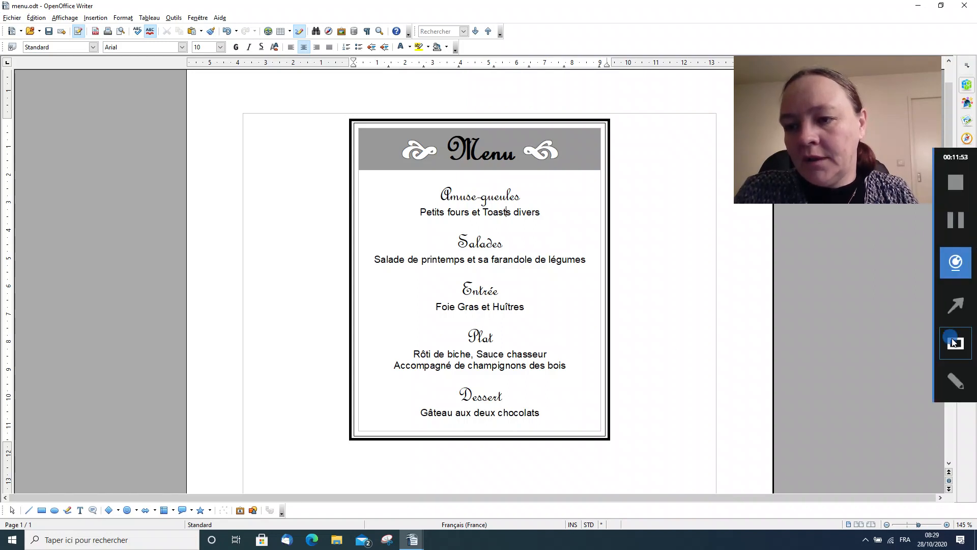
mouse_move(837, 498)
mouse_down()
mouse_move(898, 535)
mouse_move(970, 544)
mouse_up()
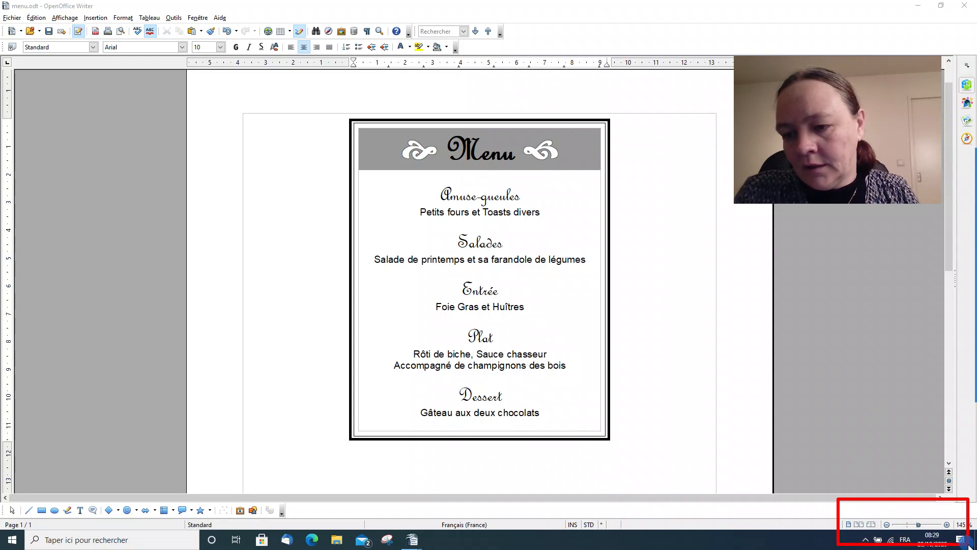
- Narrow the menu frame to about 8.78 cm wide and move it into the upper-left corner of the page
click(887, 524)
click(887, 524)
click(887, 524)
click(887, 524)
click(887, 524)
click(886, 524)
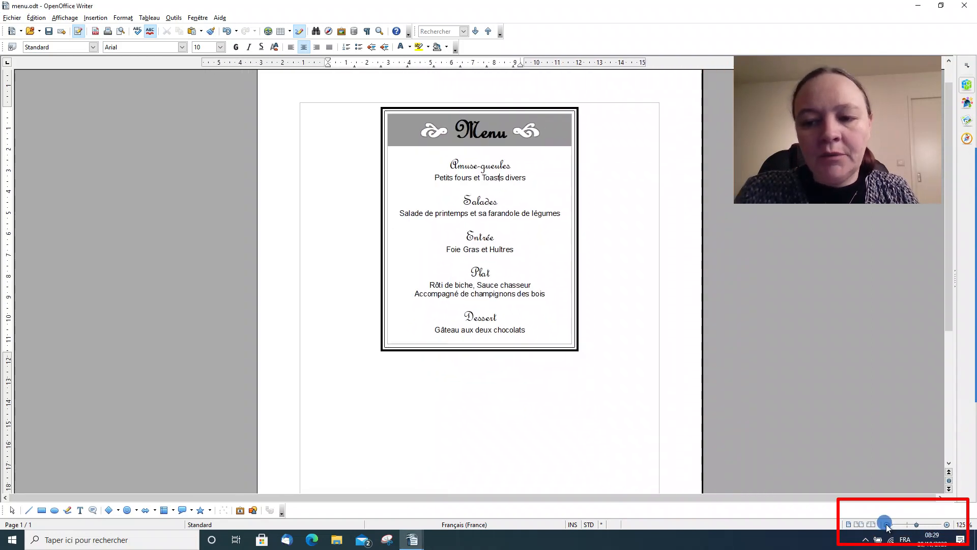
click(886, 524)
click(887, 524)
click(887, 524)
click(887, 524)
click(887, 524)
click(887, 524)
click(887, 524)
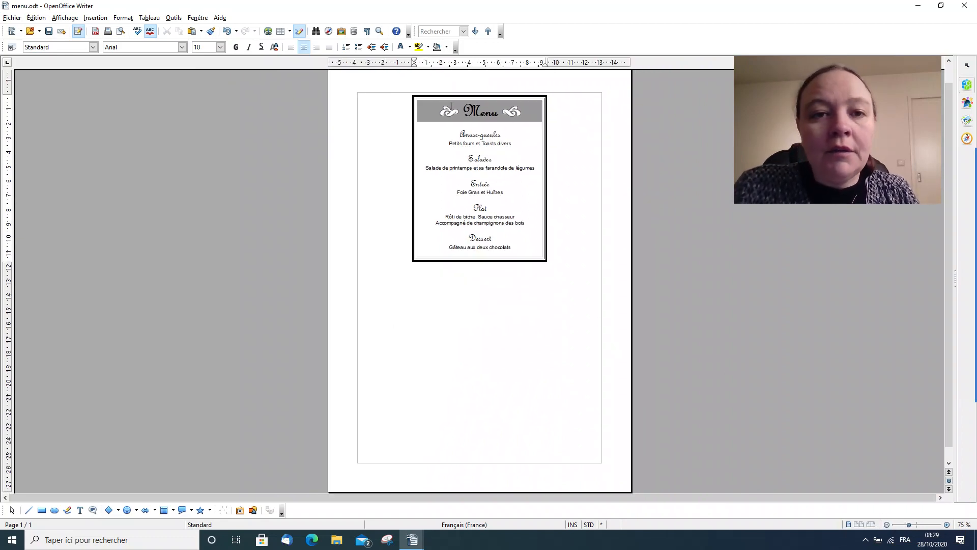
click(453, 96)
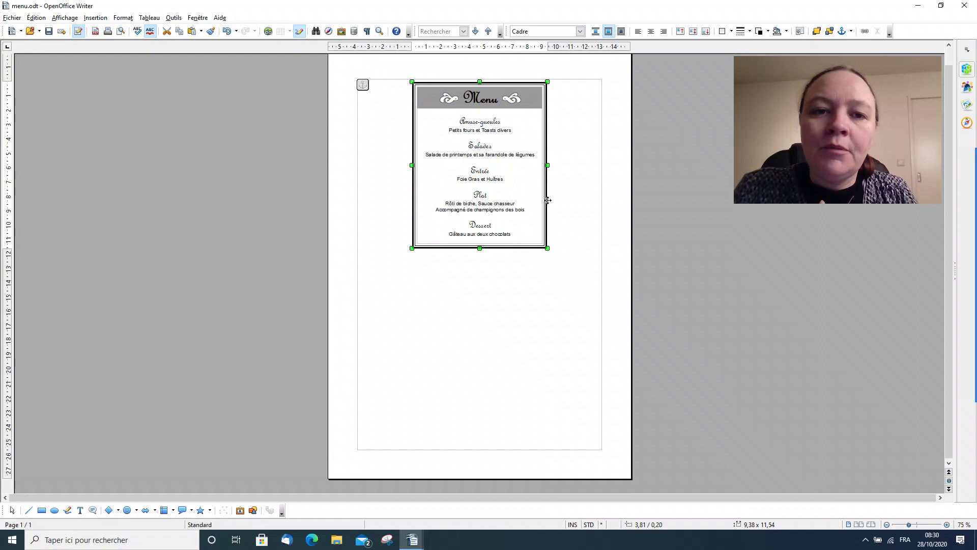
mouse_move(546, 165)
mouse_down()
mouse_move(530, 160)
mouse_move(539, 164)
mouse_up()
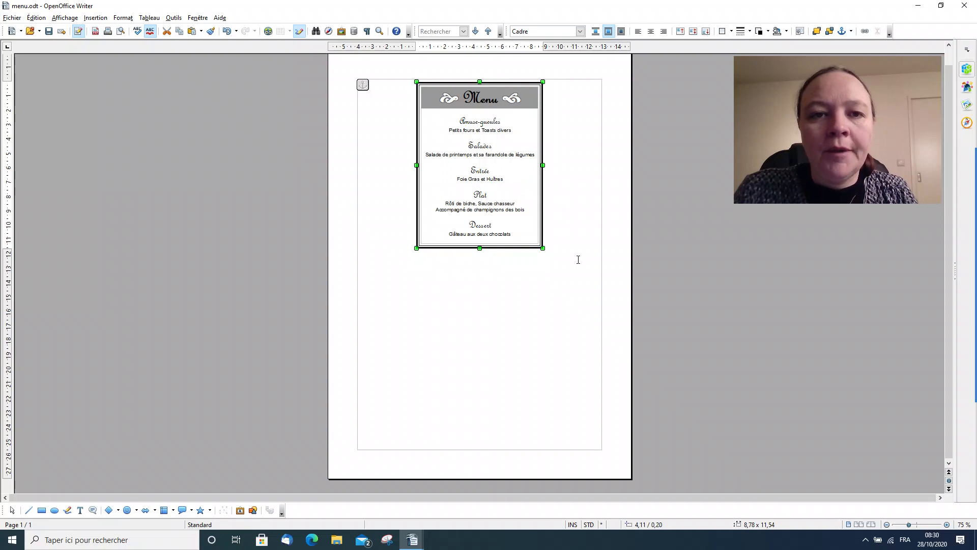
drag(512, 133, 423, 138)
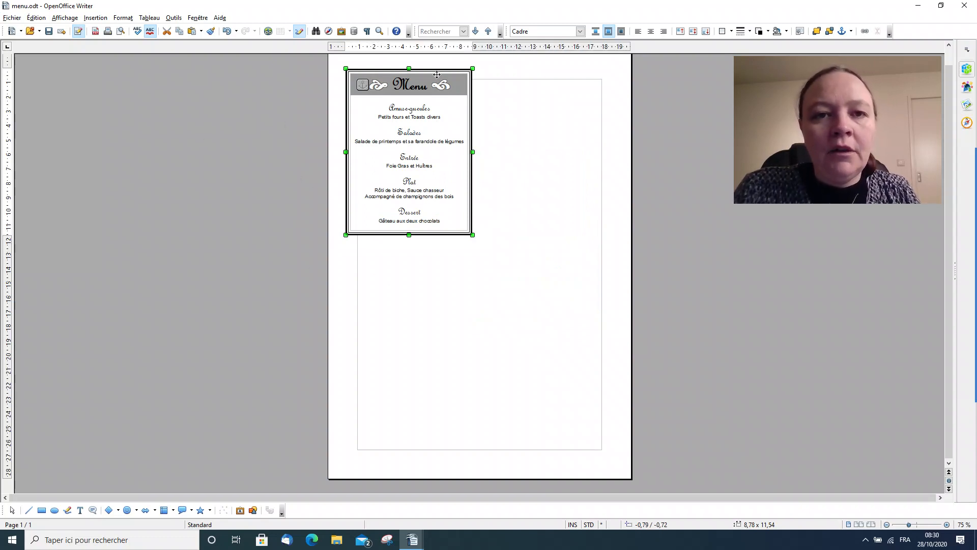
- Copy the menu frame, paste it into the page and place the copy beside the original in the upper-right corner
right_click(416, 153)
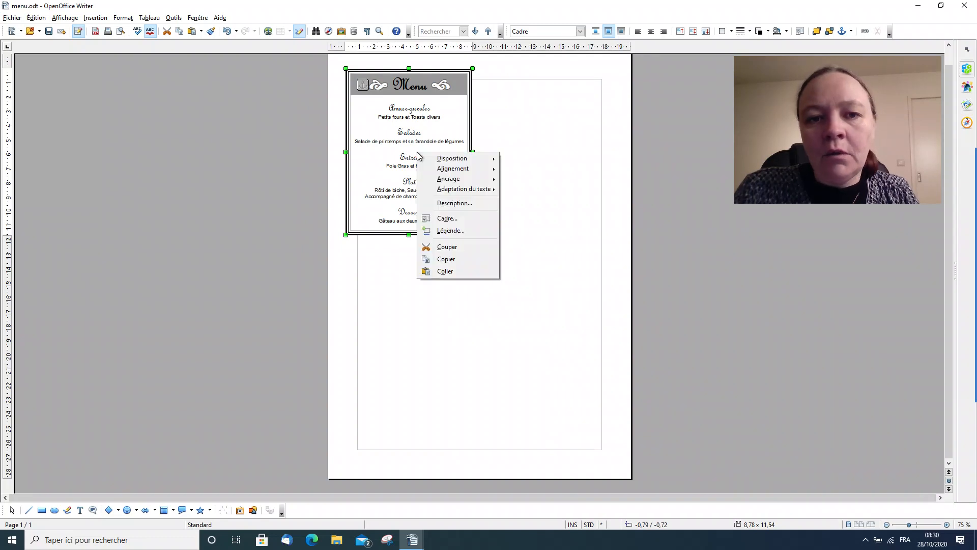
click(446, 260)
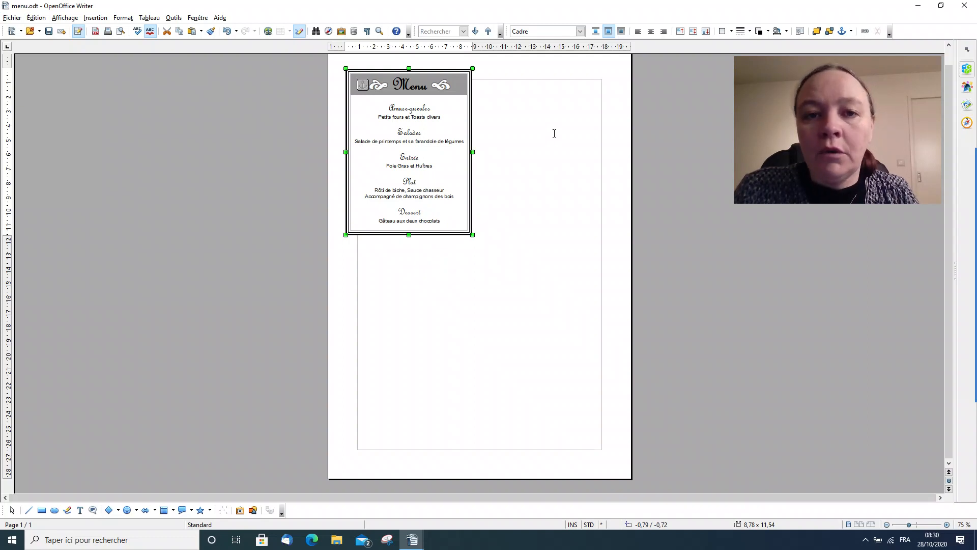
click(543, 137)
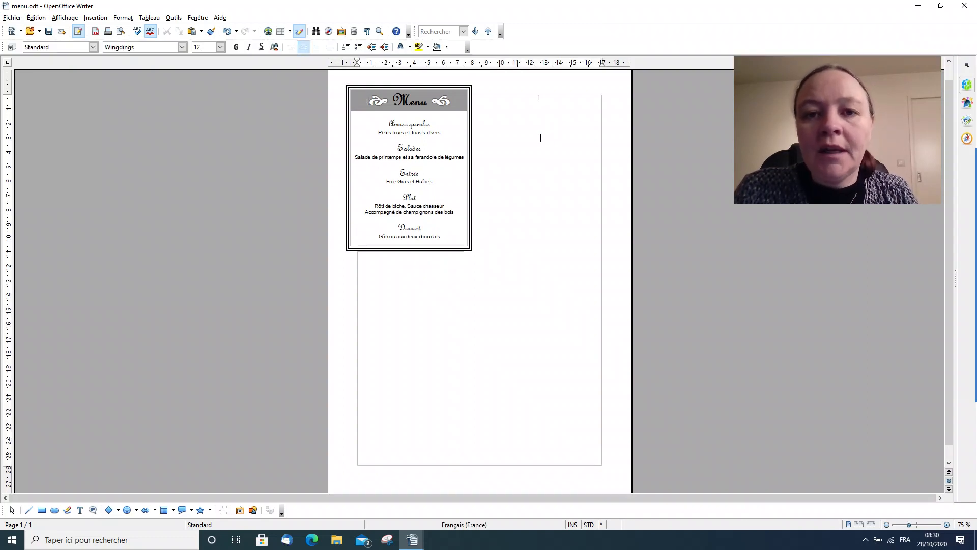
right_click(540, 137)
click(564, 292)
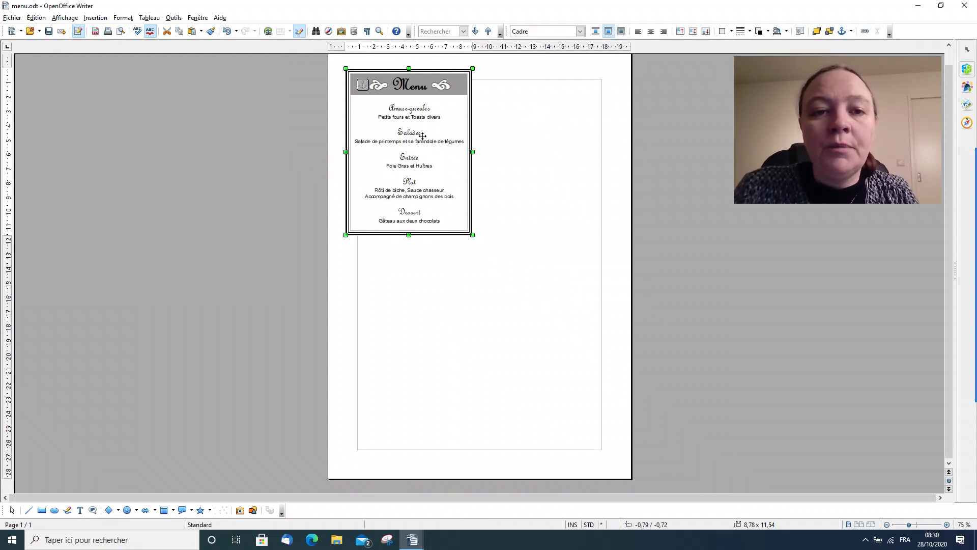
drag(412, 131, 554, 132)
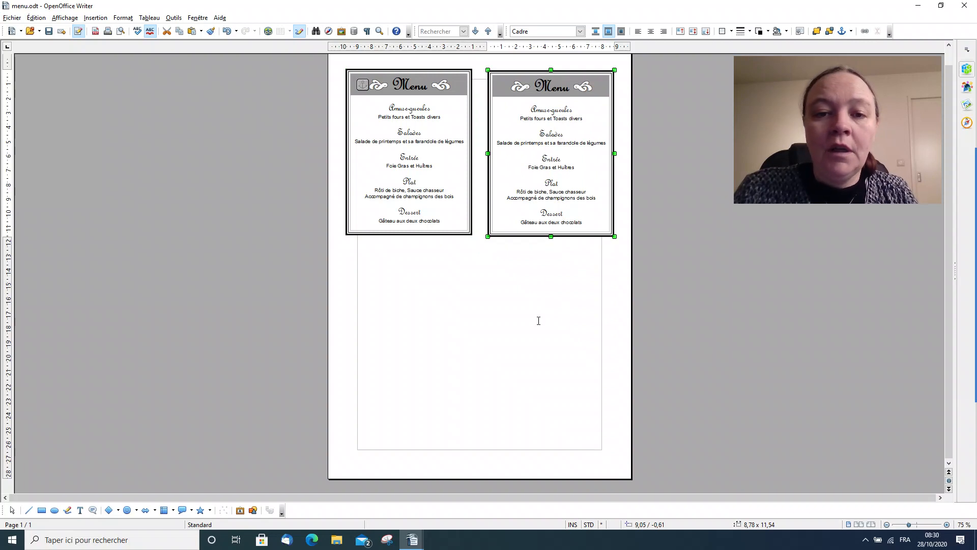
- Paste another copy of the menu frame and place it directly below the original, in the lower-left part of the page
click(508, 303)
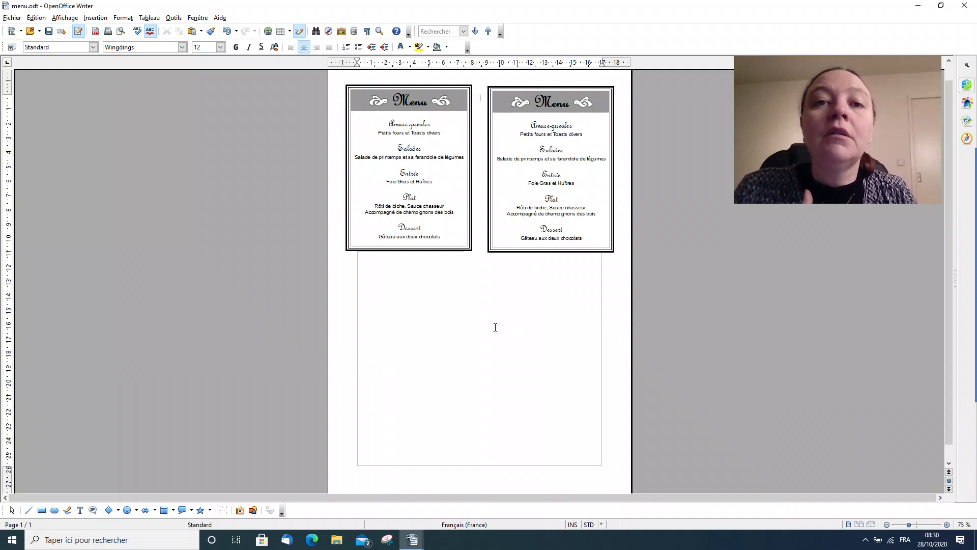
right_click(495, 326)
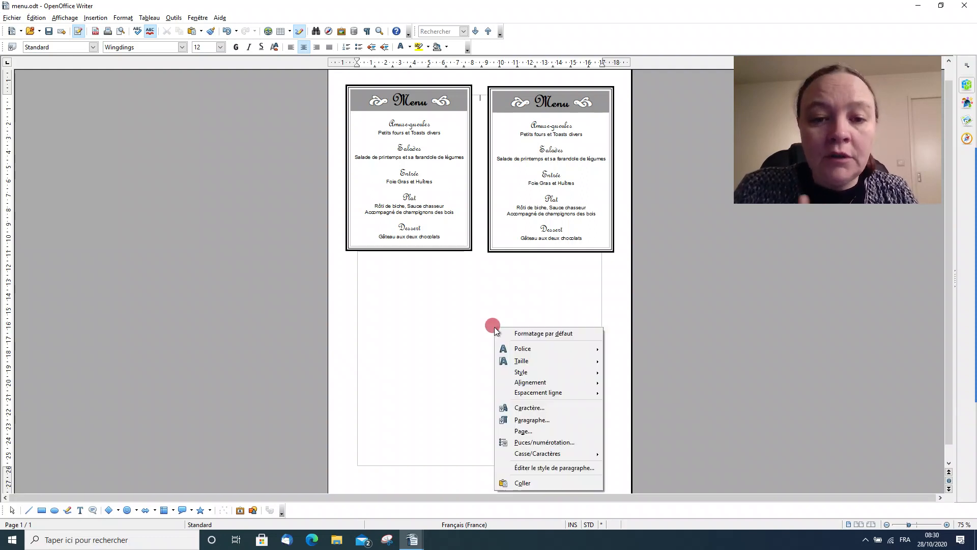
click(519, 479)
drag(419, 119, 420, 302)
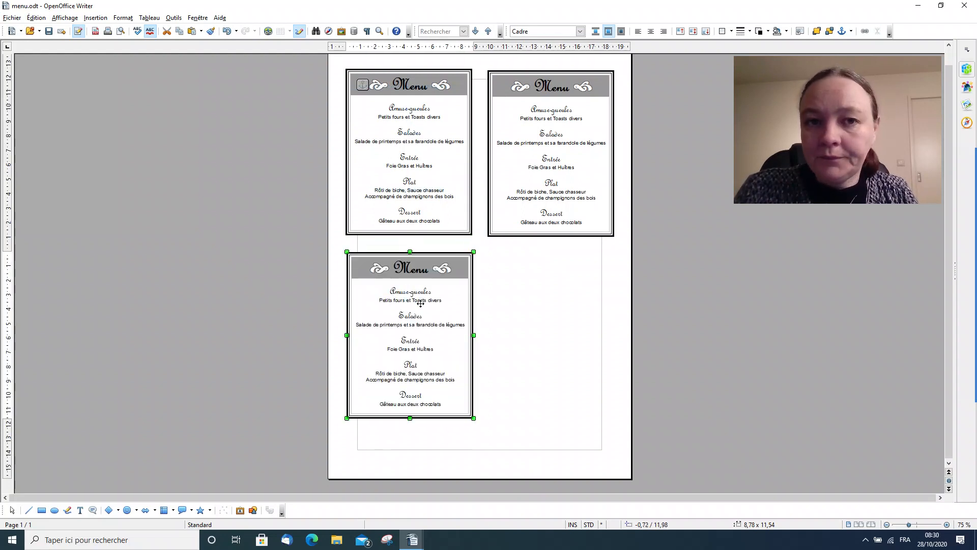
- Paste a fourth menu frame, place it in the lower-right part of the page below the second one, and deselect it
click(522, 304)
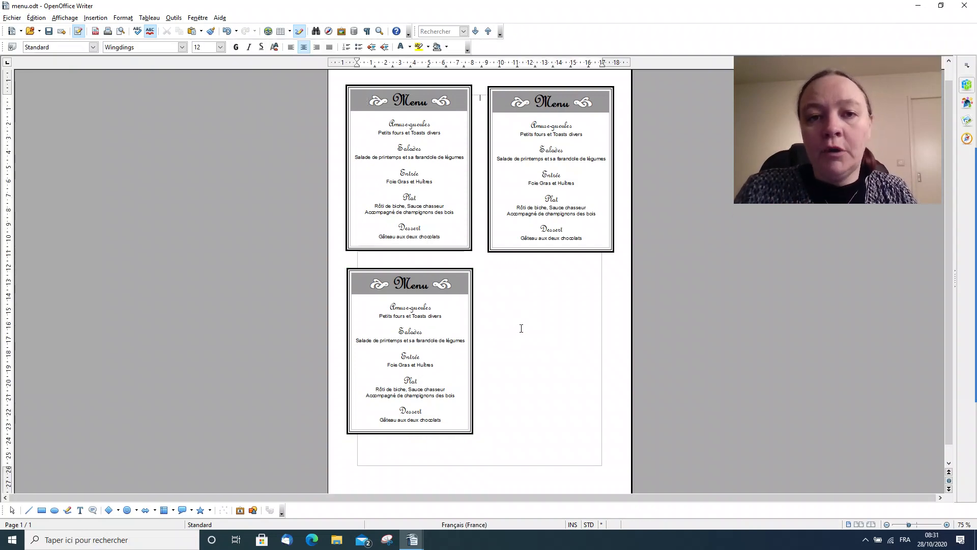
right_click(526, 321)
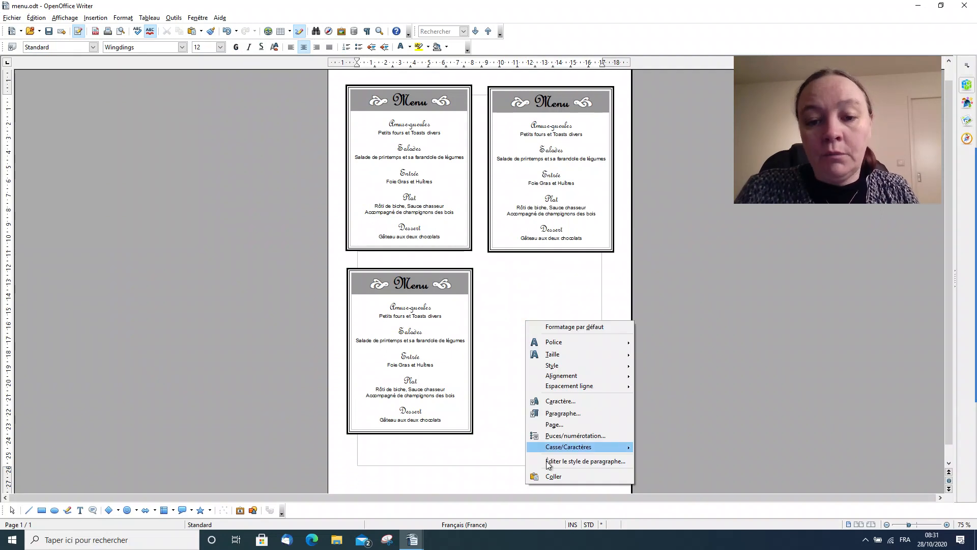
click(551, 476)
drag(424, 176, 543, 313)
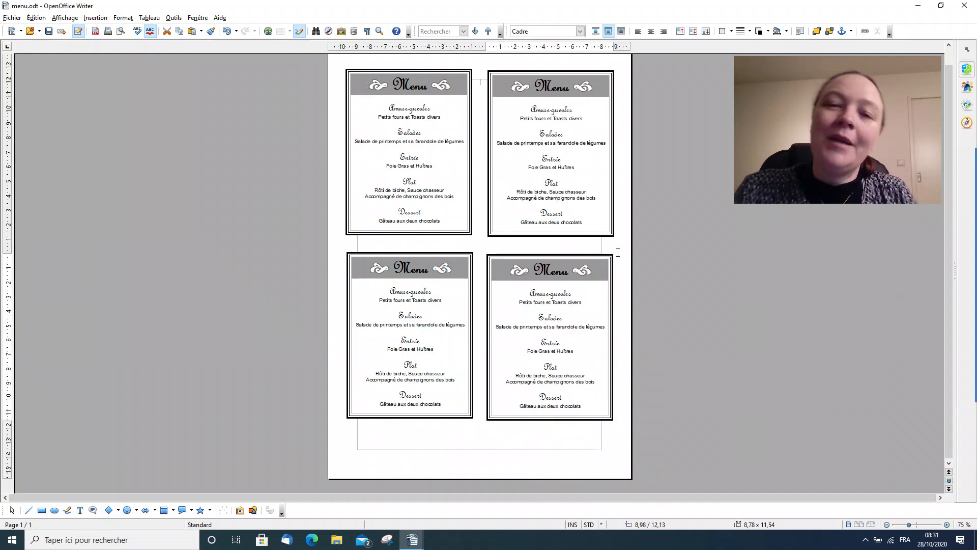
click(619, 251)
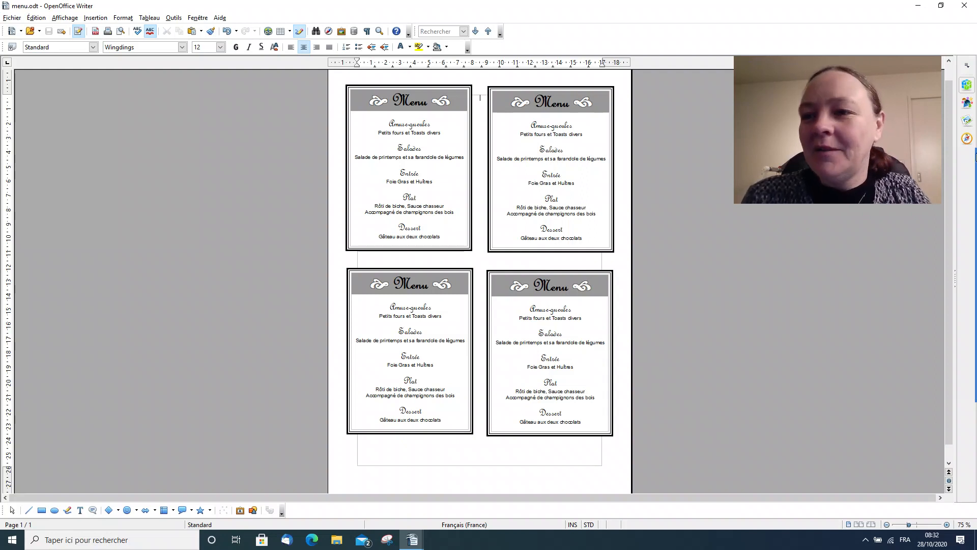
mouse_move(964, 285)
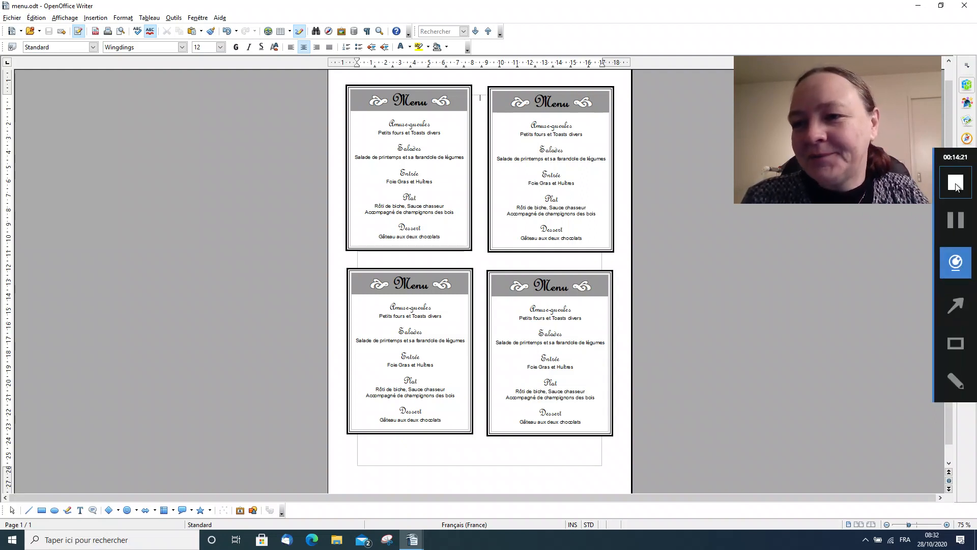